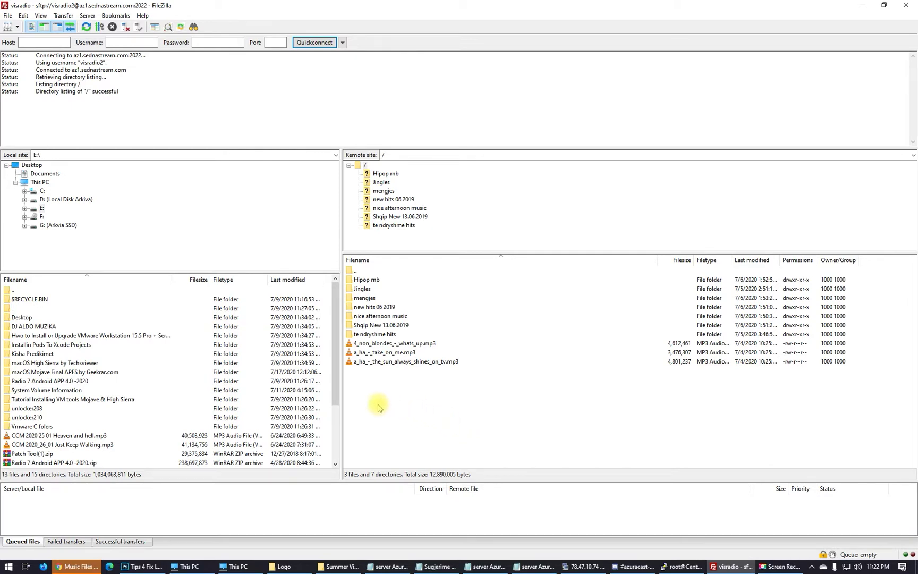
Step: Dismiss the old remote actions list to show the server root's seven folders and three mp3s
click(362, 402)
Step: Create a remote folder named test at the server root and open its empty listing
right_click(383, 390)
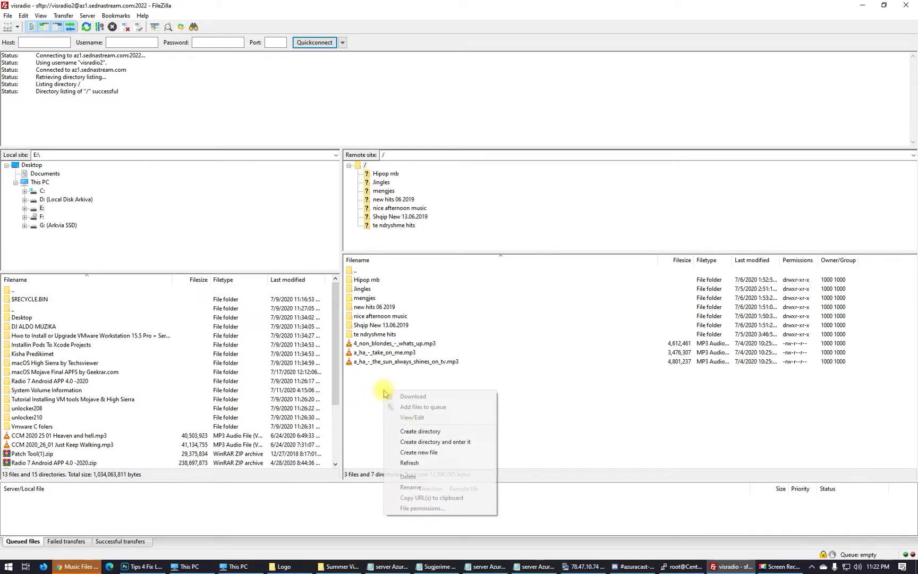
click(447, 431)
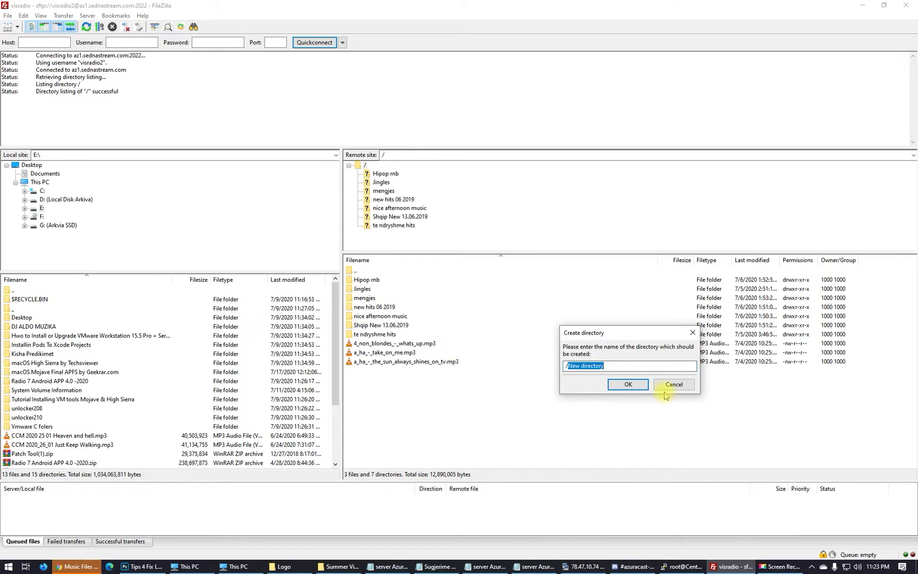
text(T)
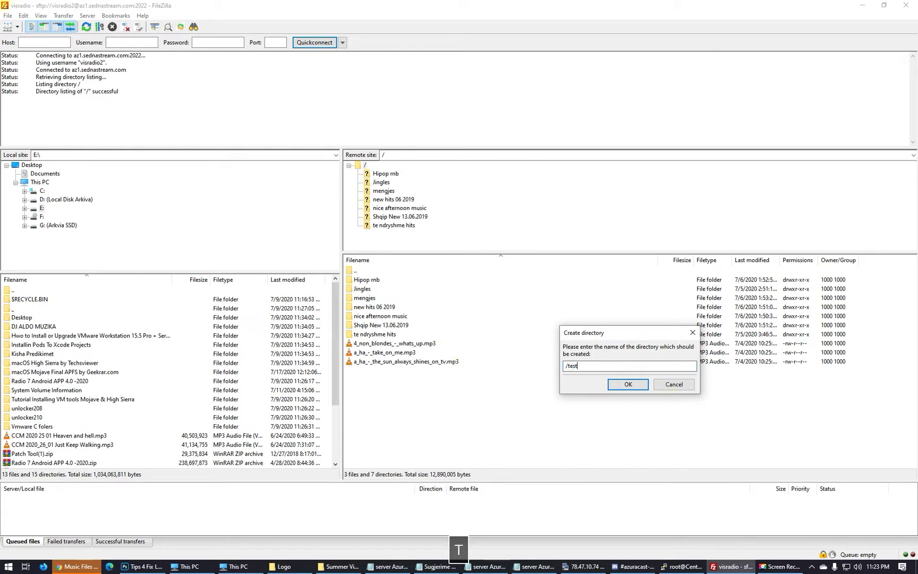
click(628, 384)
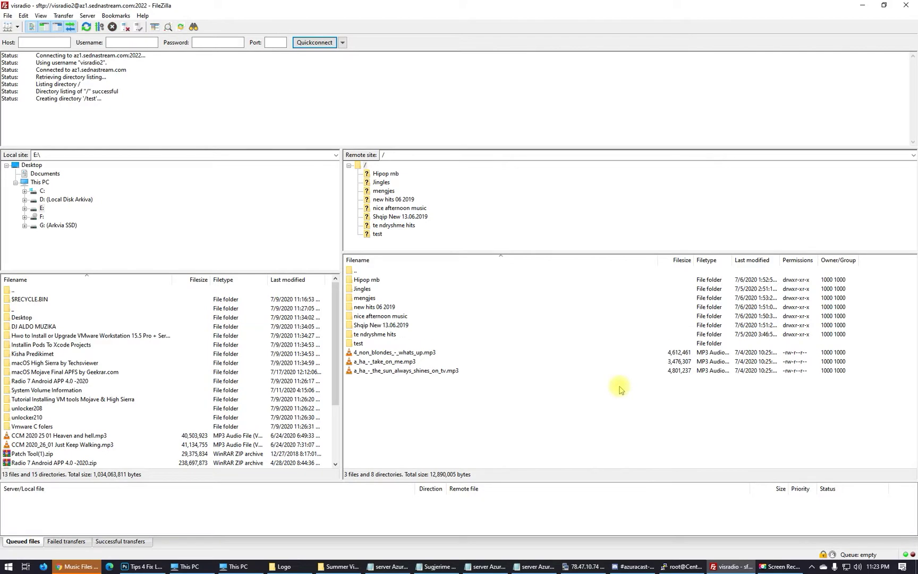
double_click(359, 343)
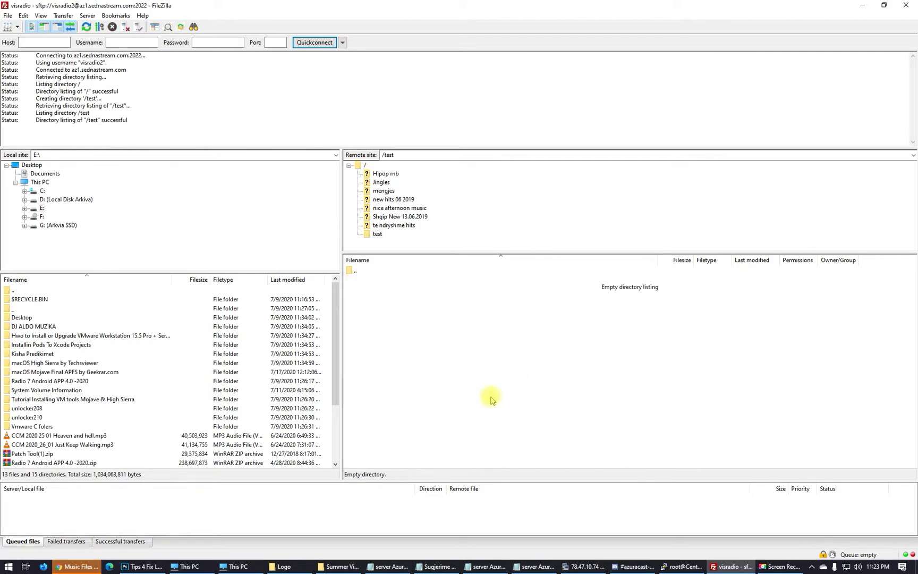
Step: Search Everything for 'deep house' and open the Summer Vibes 2019 Deep Tropical House folder
key(Escape)
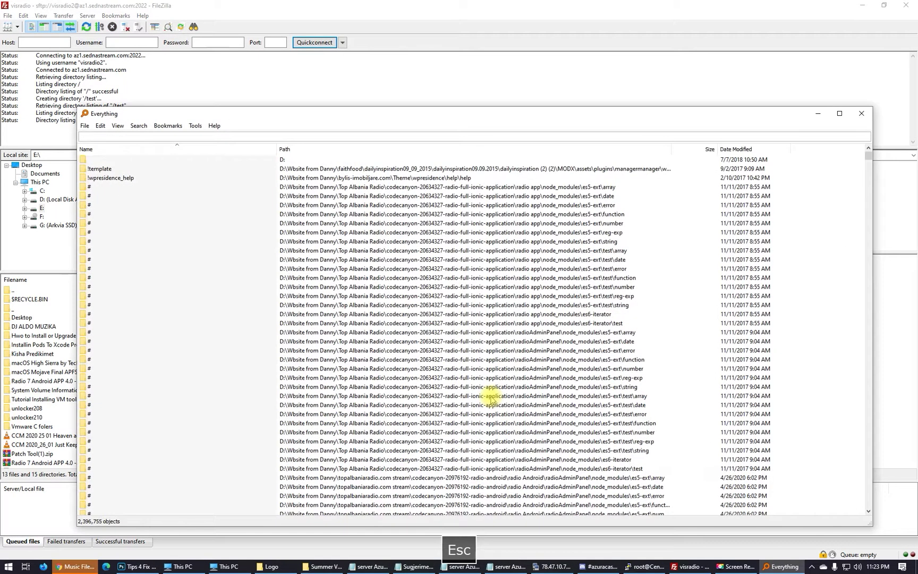
text(e)
key(BackSpace)
text(deep house)
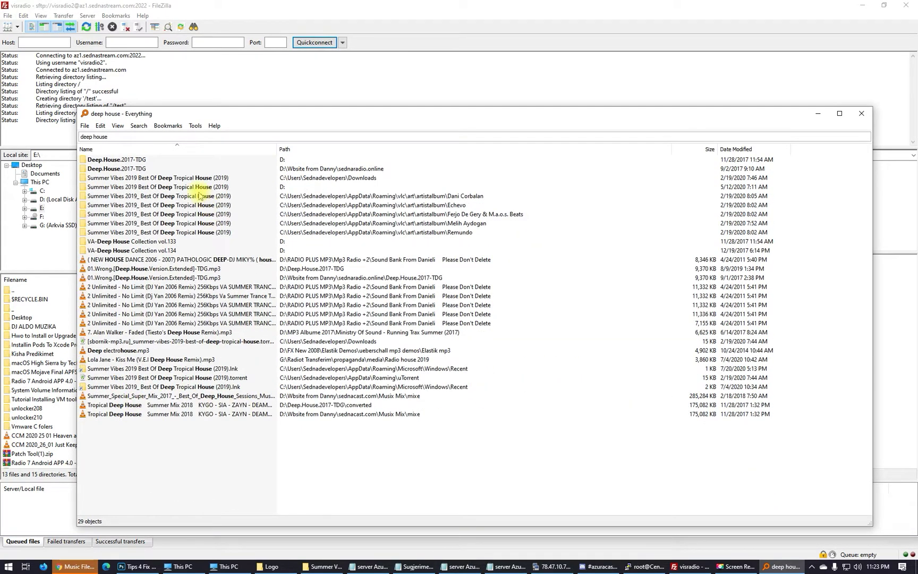
double_click(199, 190)
Step: Close Everything and select album tracks 01 through 11 in Explorer
click(784, 122)
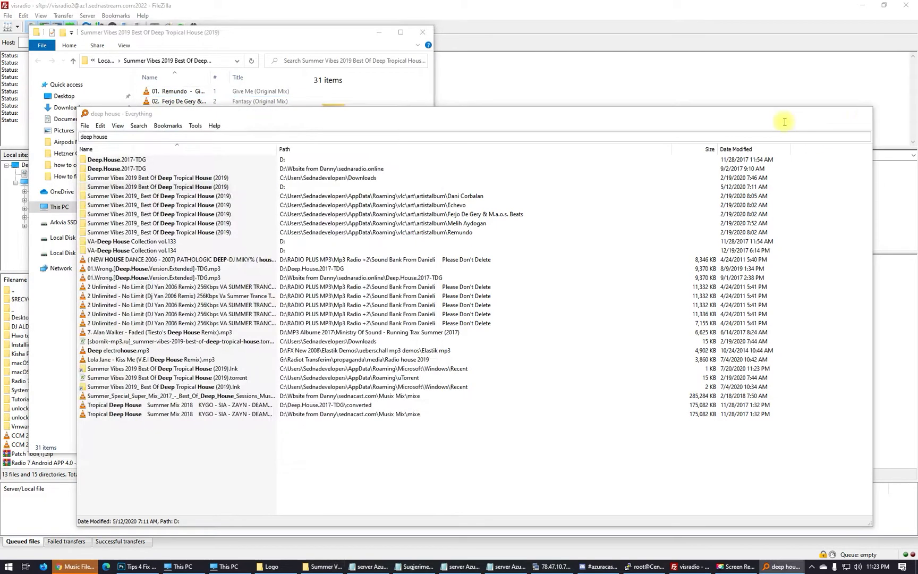
key(Escape)
double_click(214, 76)
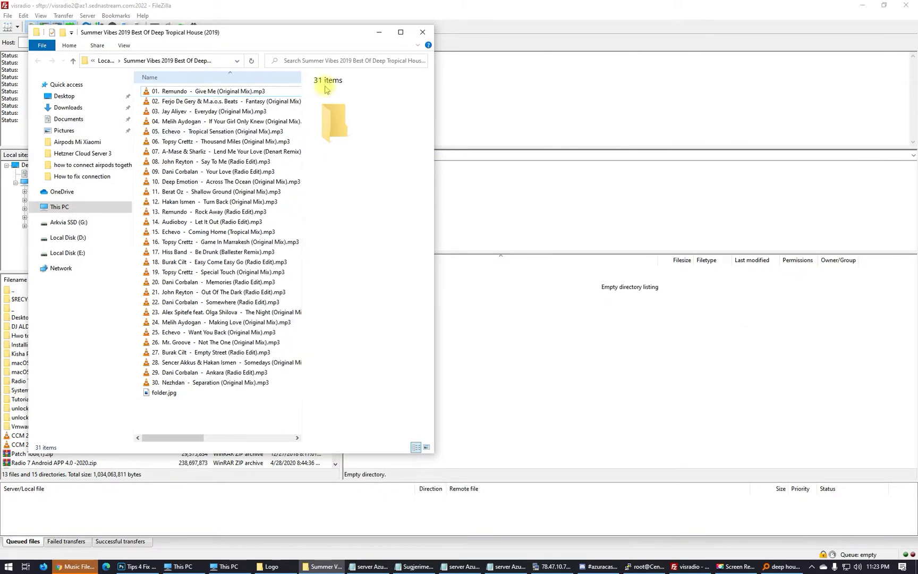
click(233, 91)
shift+click(234, 191)
Step: Upload the eleven selected tracks into the remote /test folder and enlarge the transfer queue
drag(211, 156, 602, 393)
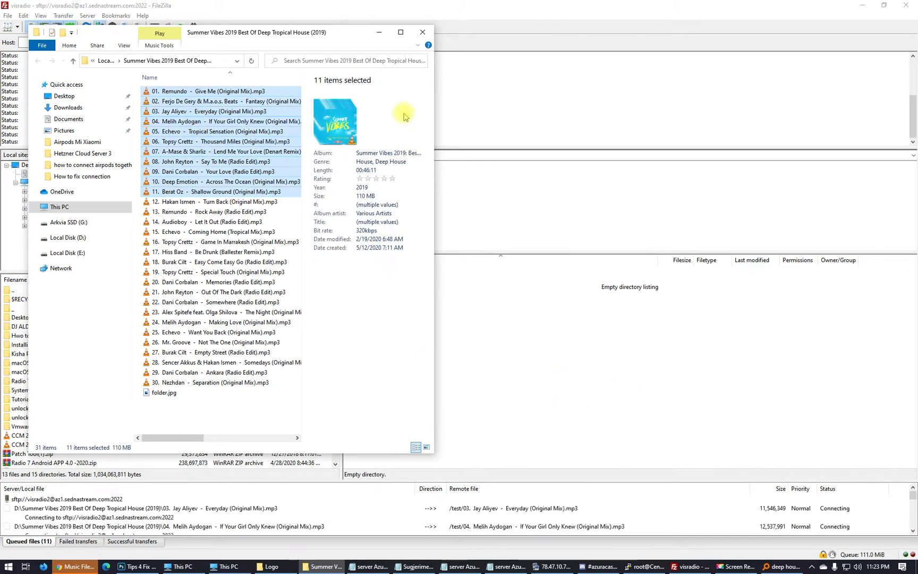
click(379, 32)
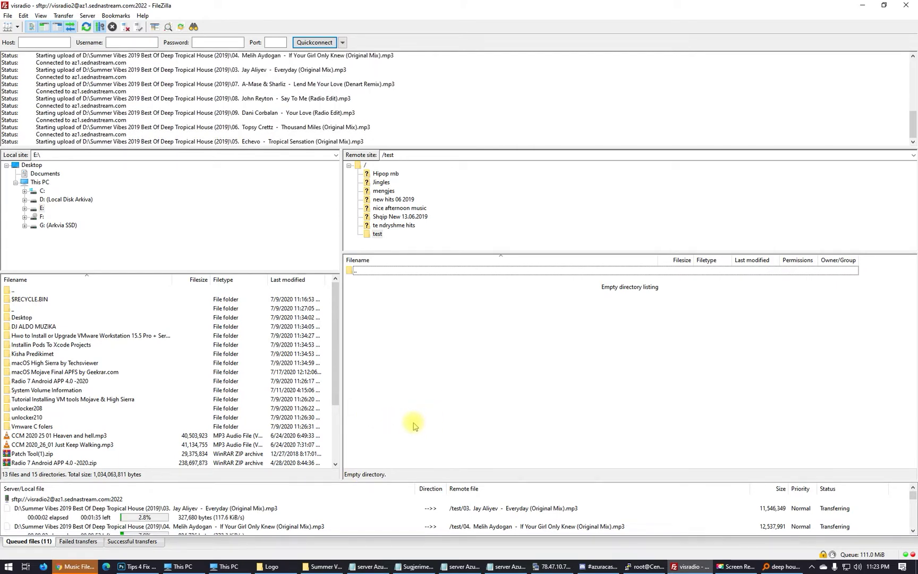
drag(334, 481, 359, 354)
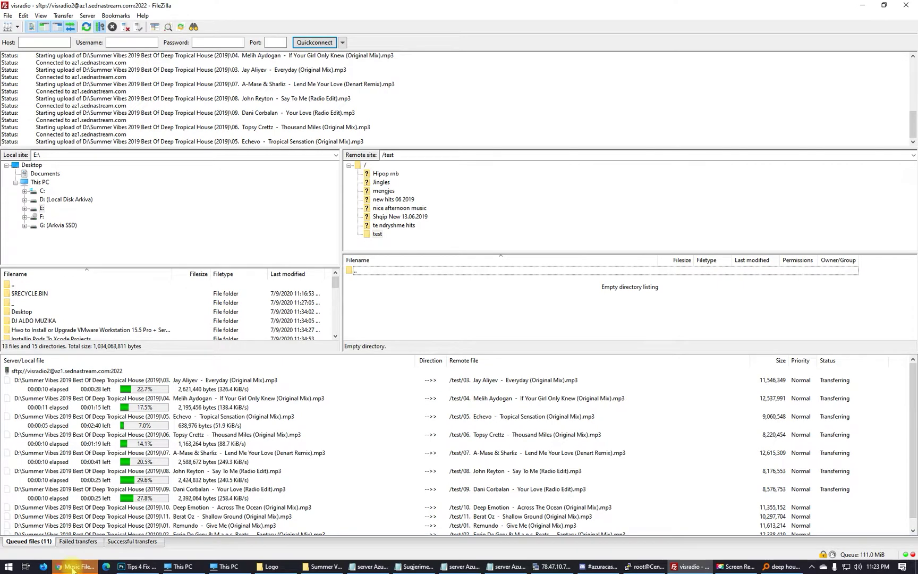
click(96, 566)
click(755, 8)
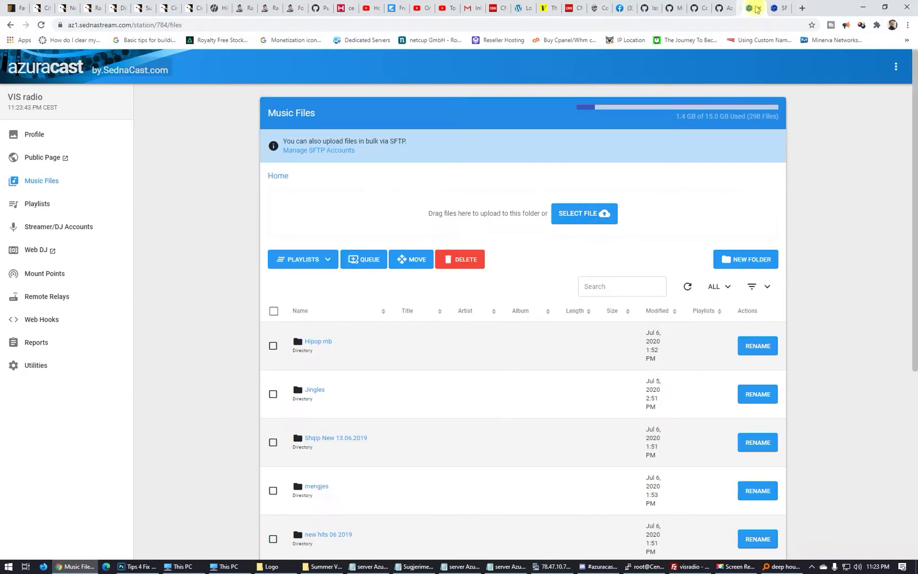
scroll(306, 289, down, 5)
scroll(269, 287, up, 5)
scroll(261, 327, down, 6)
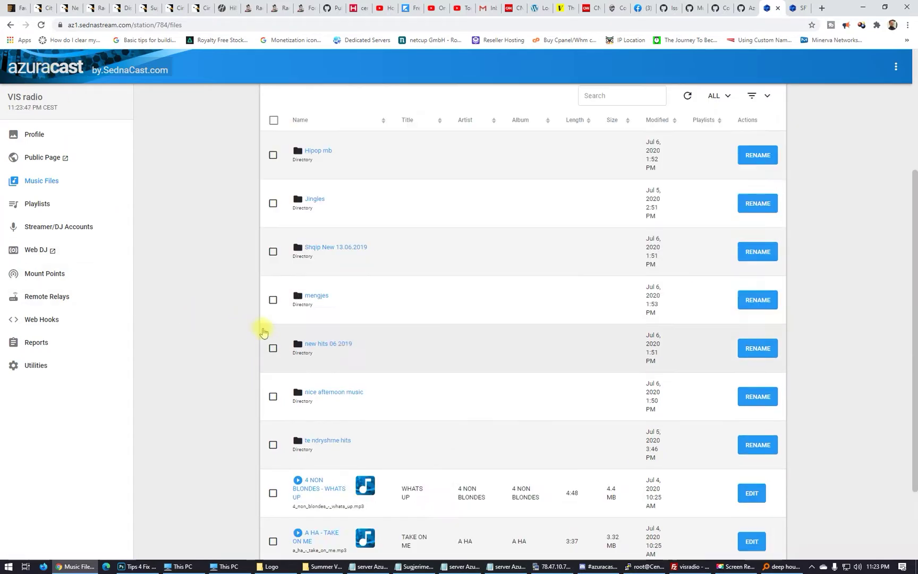
scroll(223, 313, up, 5)
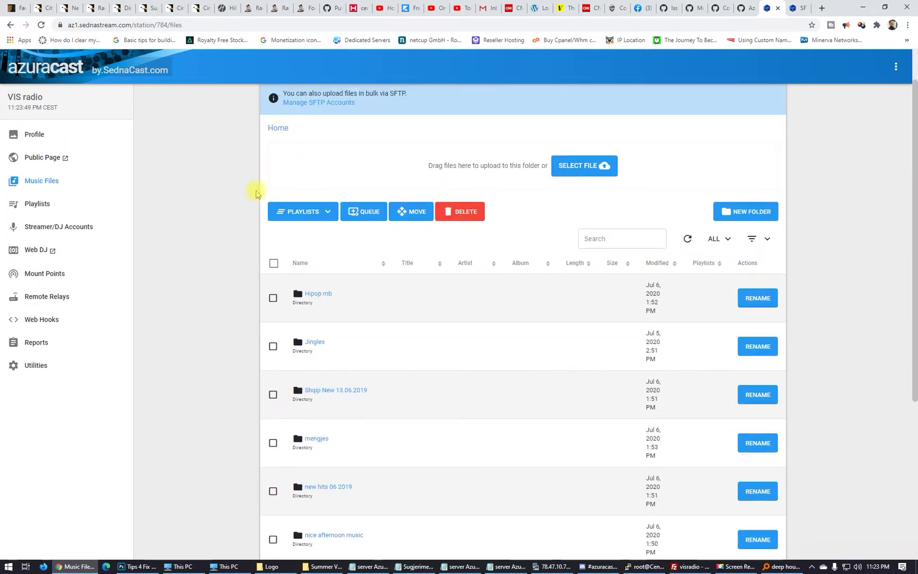
scroll(689, 244, up, 1)
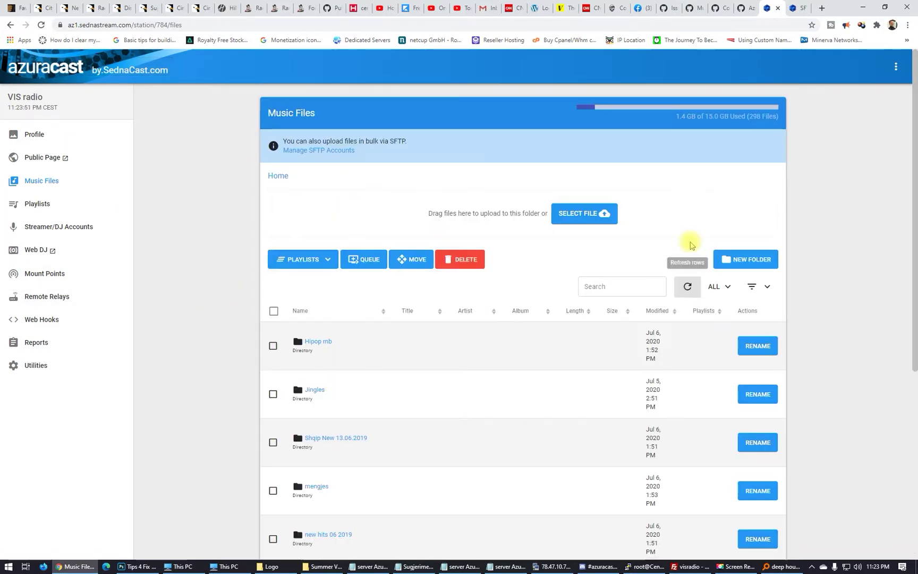
scroll(236, 350, down, 5)
scroll(241, 360, down, 1)
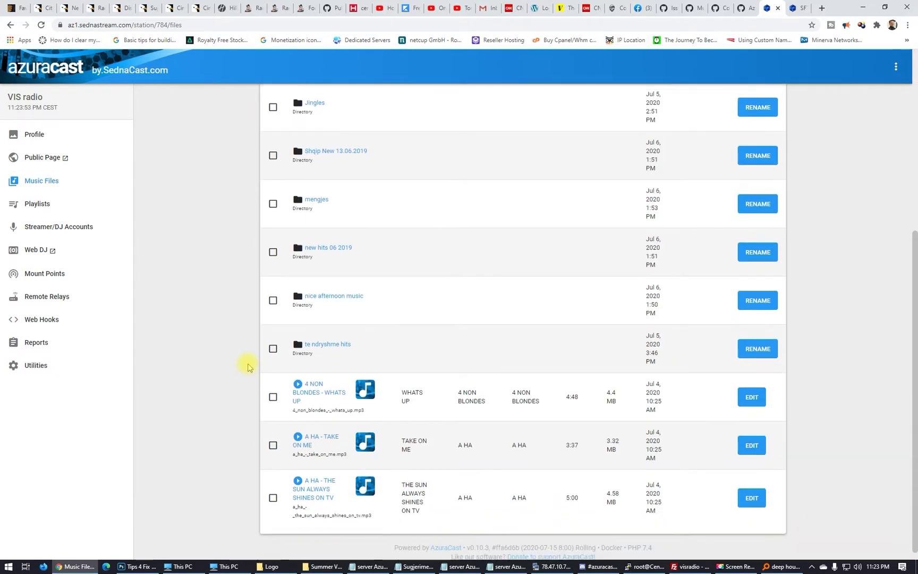
scroll(245, 360, up, 2)
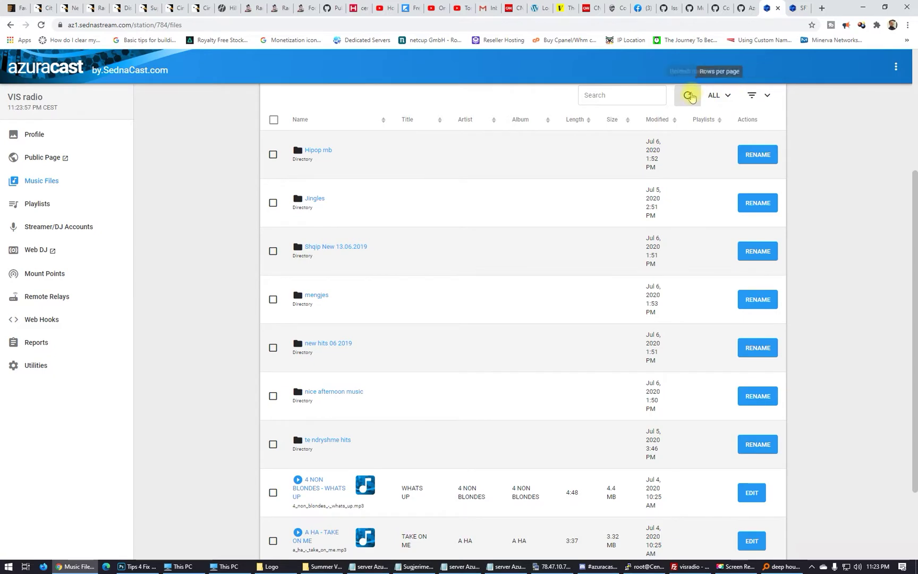
click(688, 95)
scroll(375, 379, down, 5)
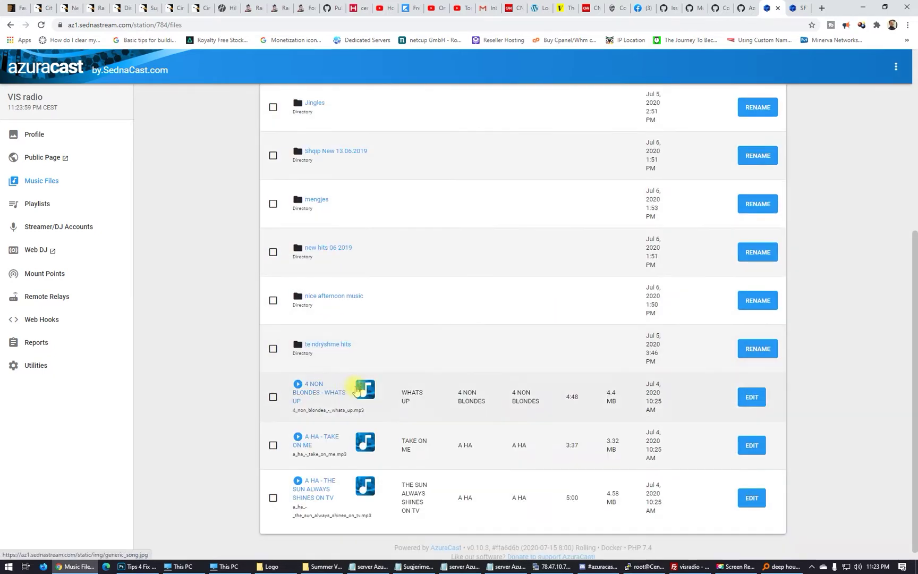
scroll(355, 391, up, 4)
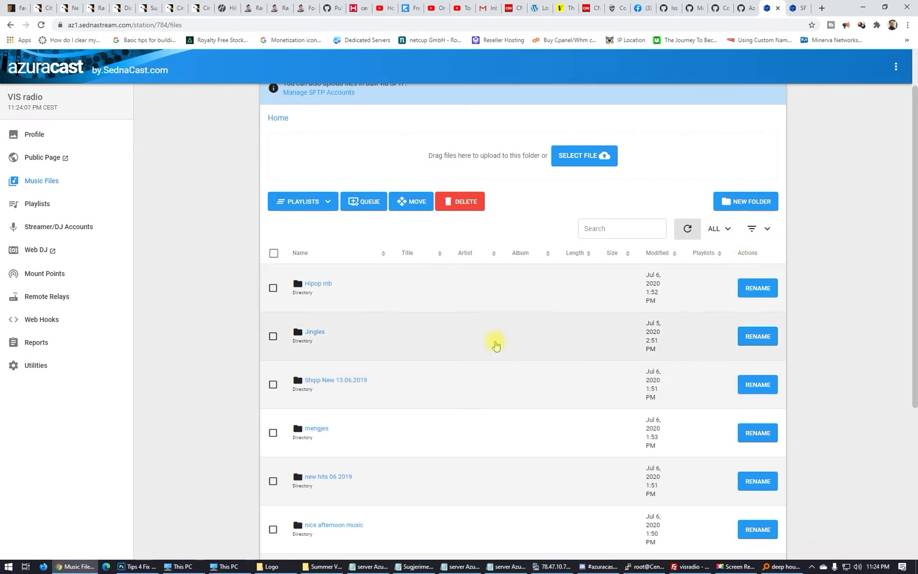
scroll(588, 337, down, 1)
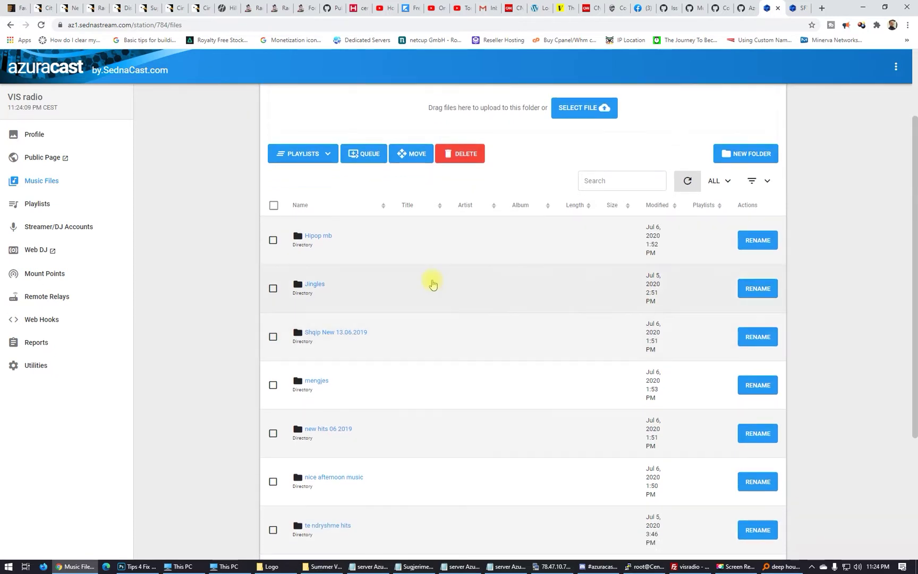
scroll(497, 352, down, 3)
scroll(492, 350, up, 3)
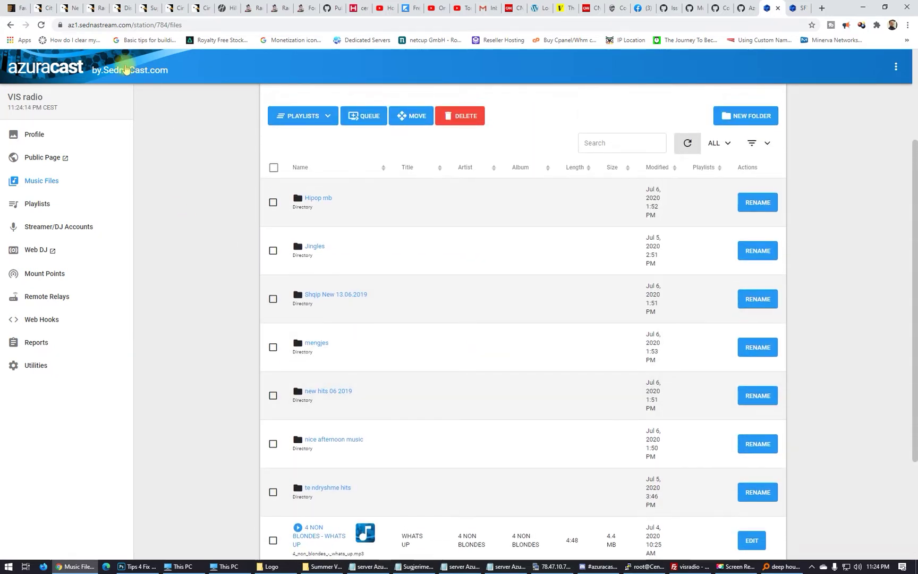
Step: Reload AzuraCast and create a new Music Files folder named test2 beside test
shift+click(41, 25)
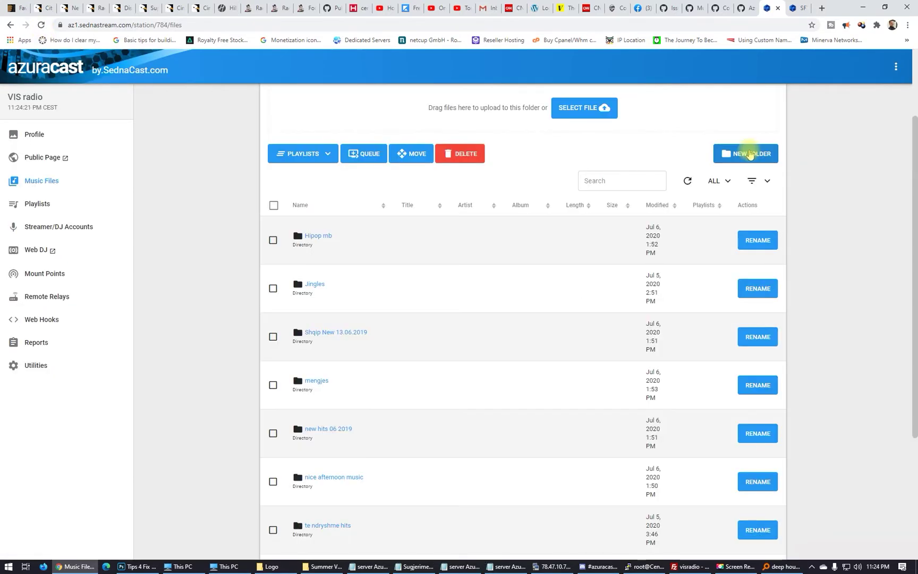
click(749, 154)
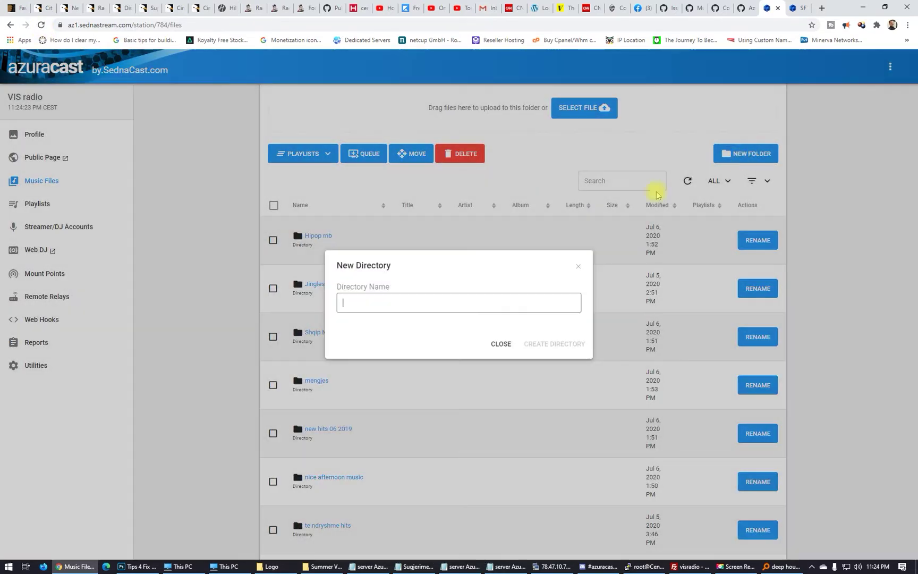
text(test2)
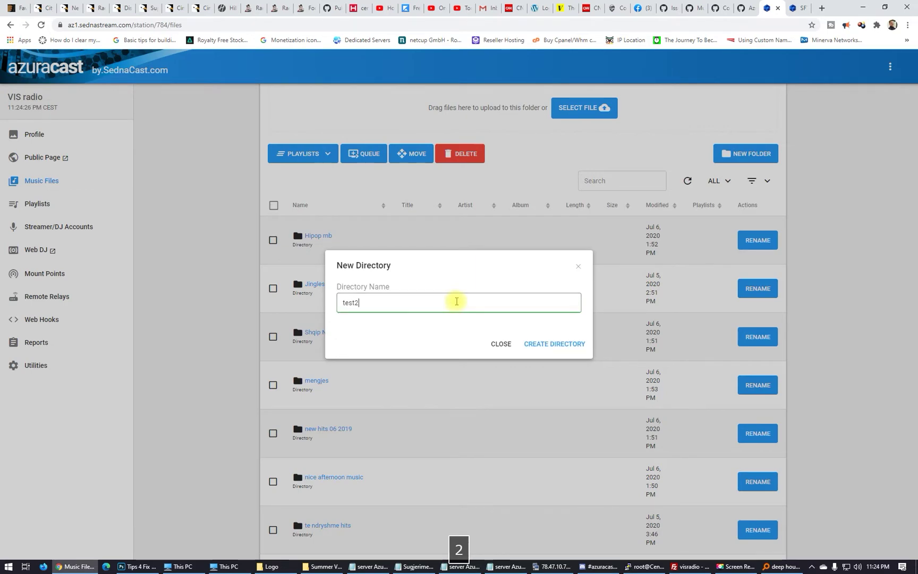
key(Return)
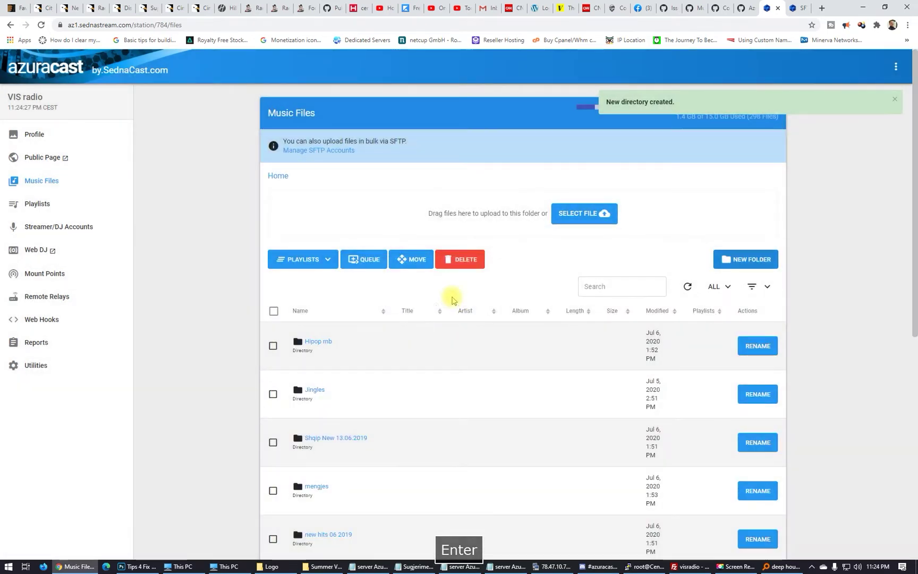
scroll(428, 388, down, 3)
scroll(416, 352, down, 3)
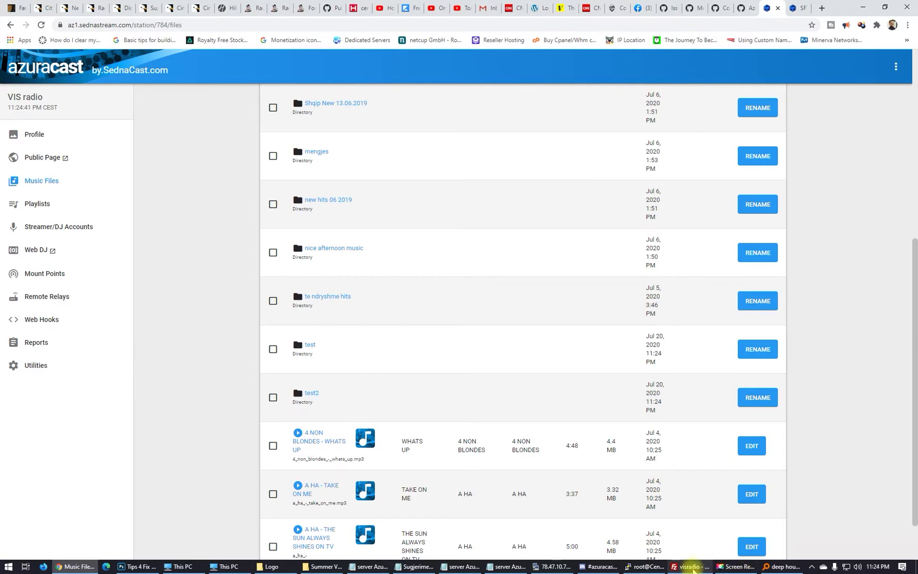
click(691, 566)
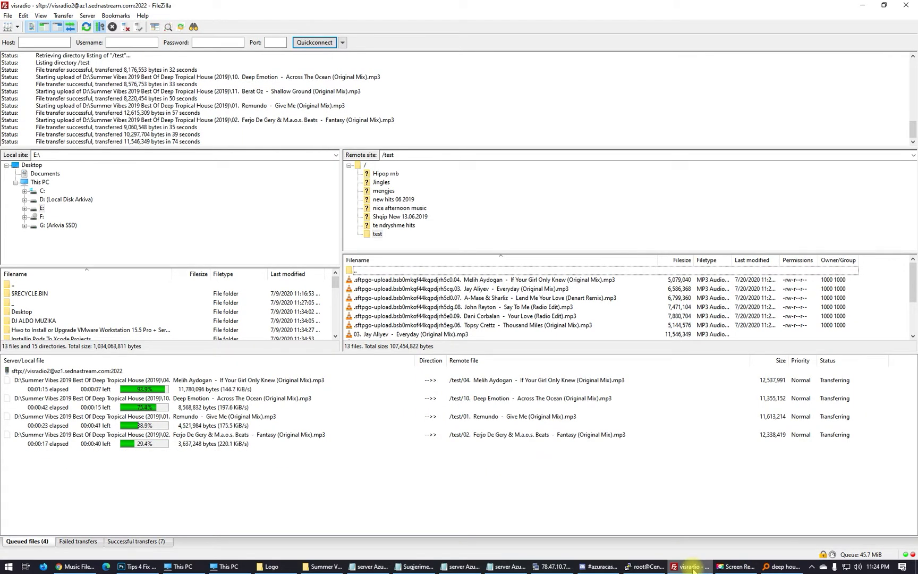
click(692, 567)
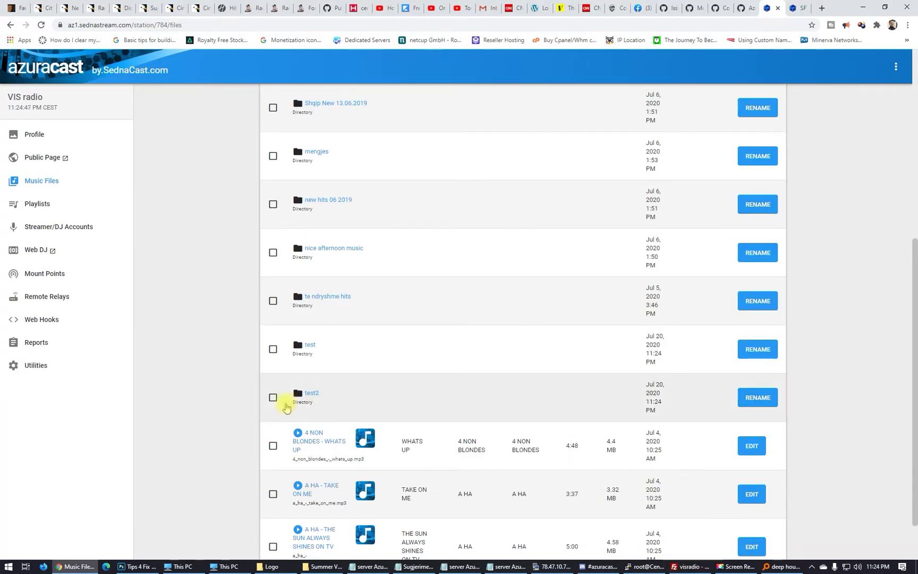
Step: Delete the test2 folder from AzuraCast's Music Files
click(273, 397)
scroll(274, 371, up, 6)
click(460, 259)
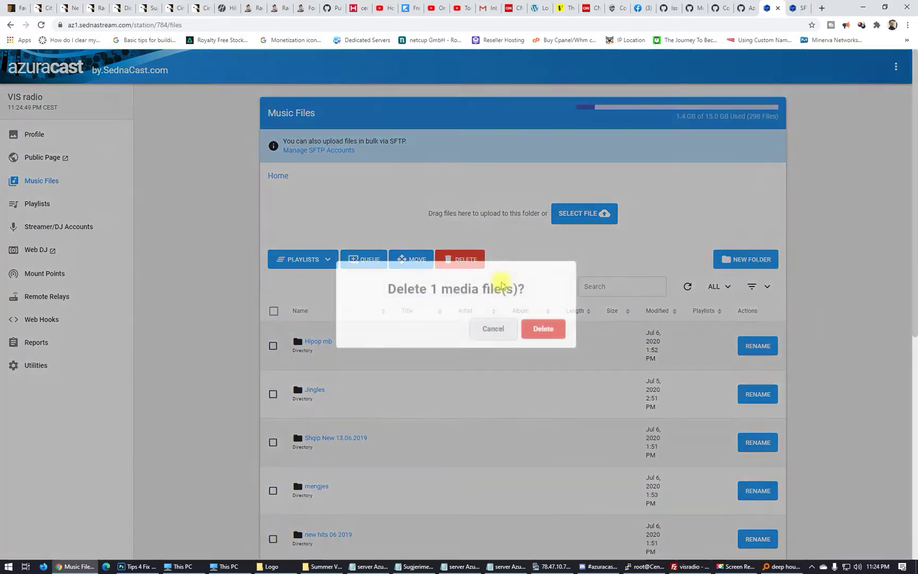
click(534, 330)
scroll(426, 442, down, 5)
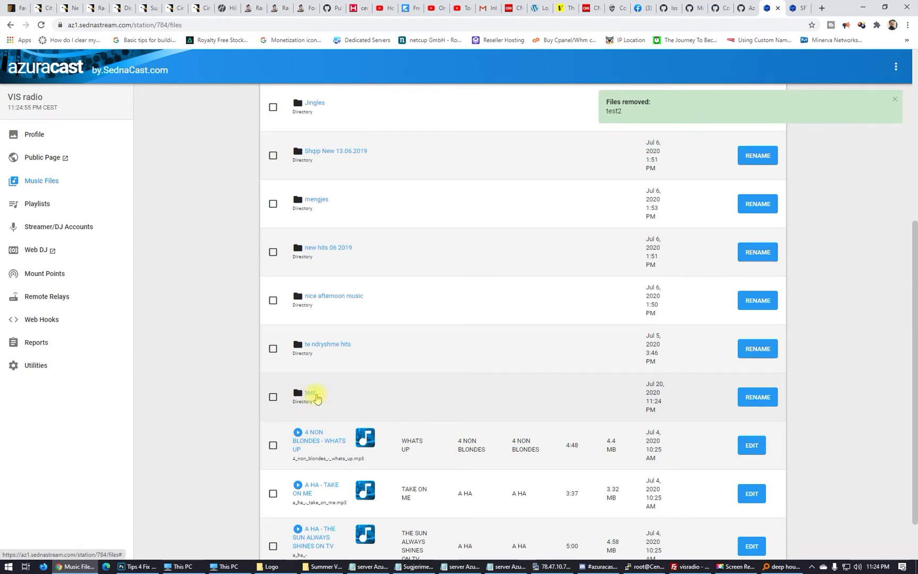
Step: Open the test folder, then check FileZilla showing eleven uploaded tracks and an empty queue
click(310, 393)
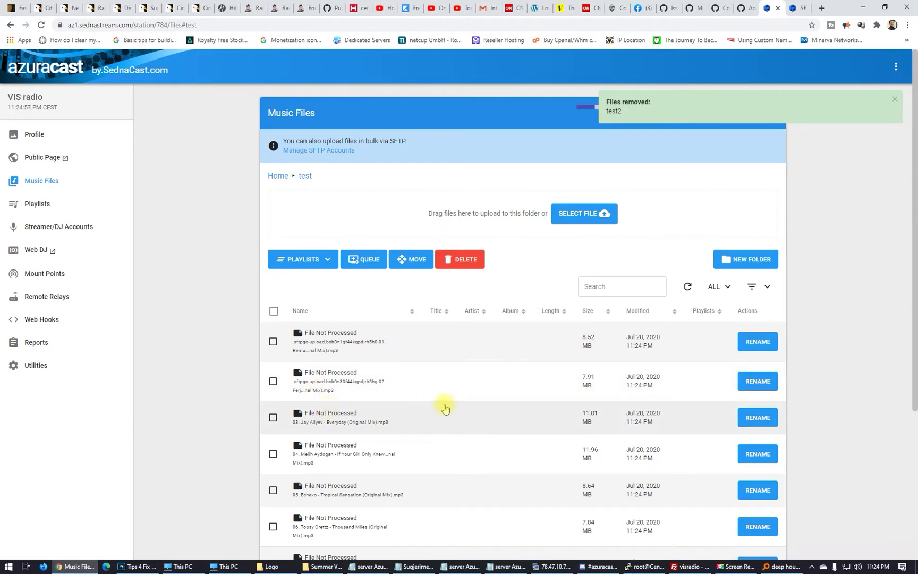
scroll(324, 345, down, 4)
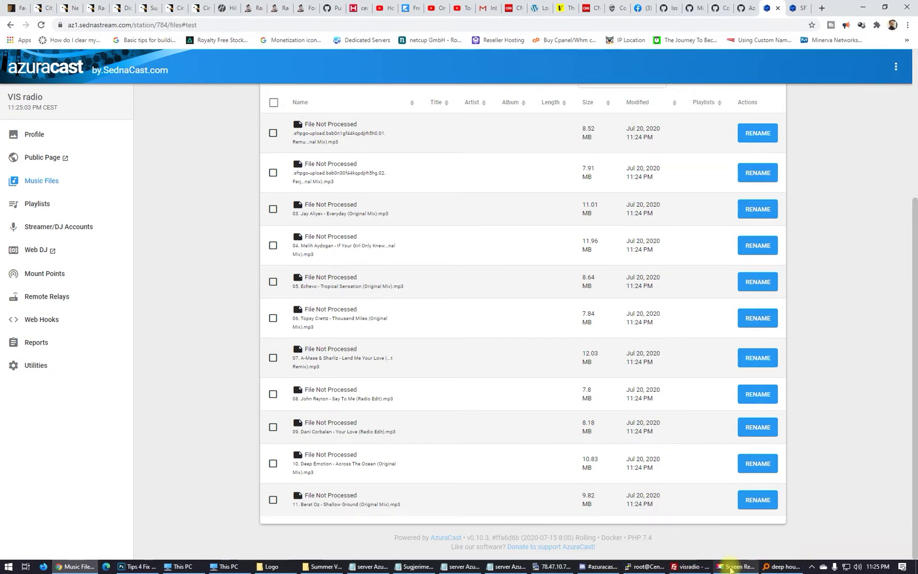
click(690, 566)
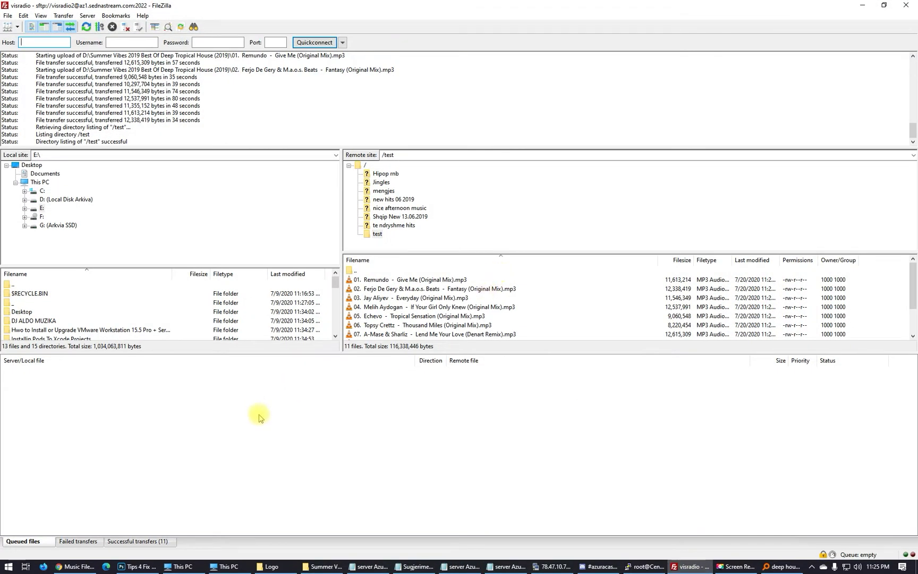
scroll(441, 314, down, 1)
scroll(441, 314, up, 1)
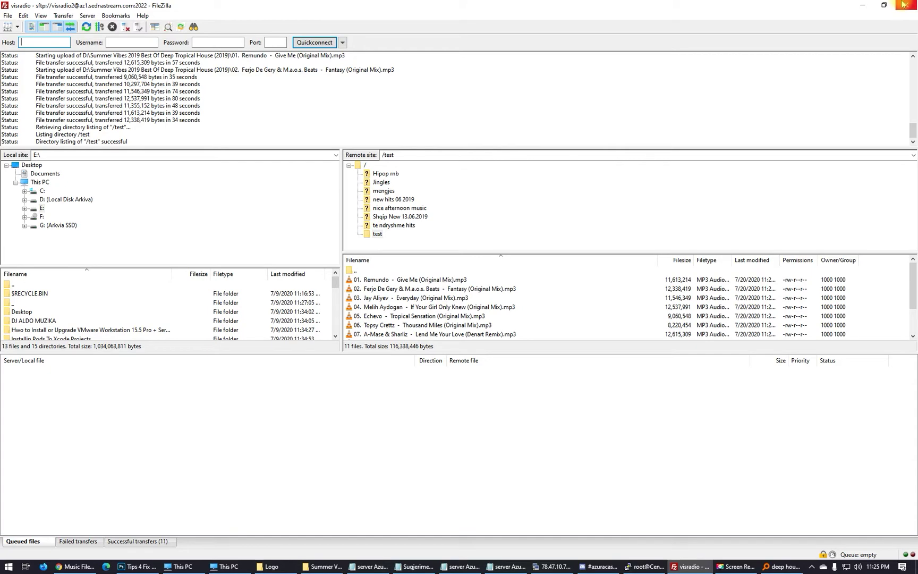
Step: Refresh the test folder listing so all eleven tracks, 01 to 11, appear under final names
click(862, 5)
scroll(721, 225, up, 2)
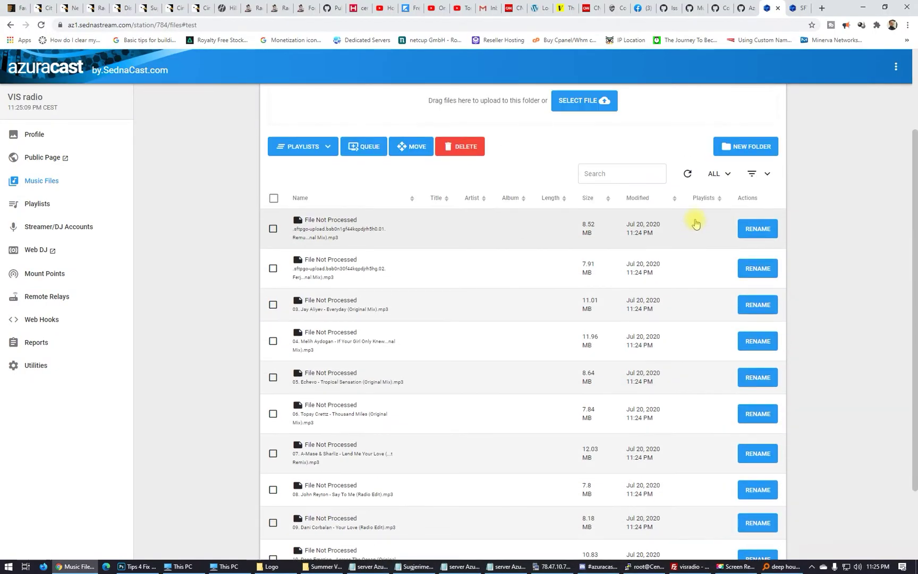
scroll(638, 202, up, 2)
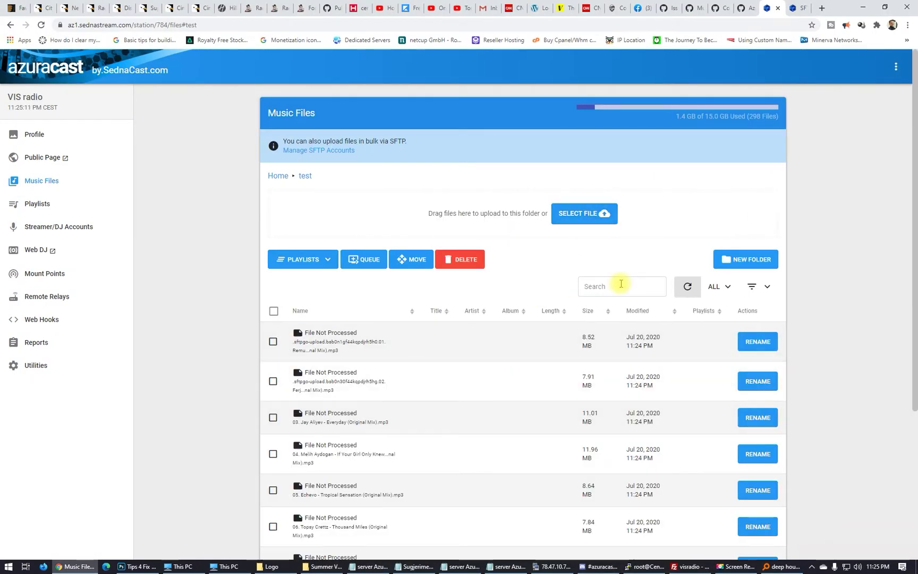
click(688, 289)
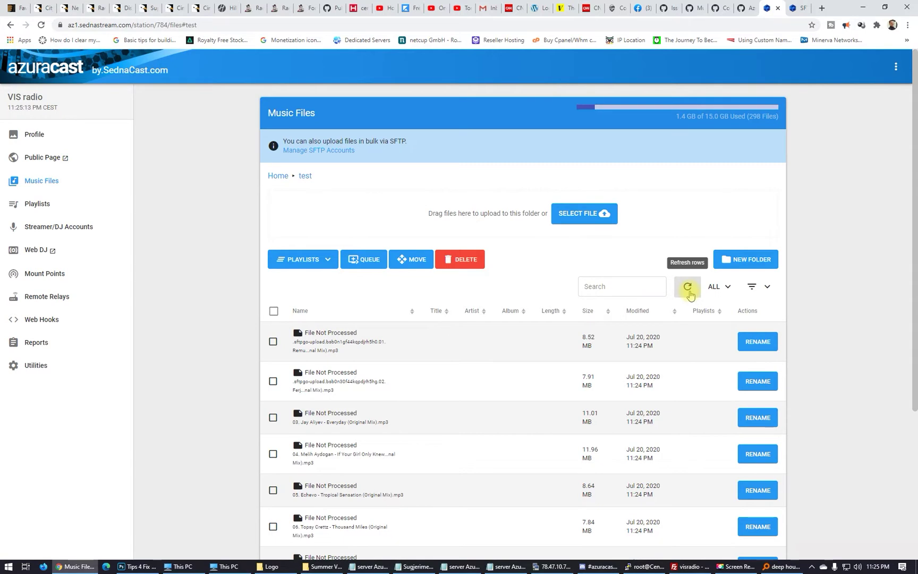
click(687, 290)
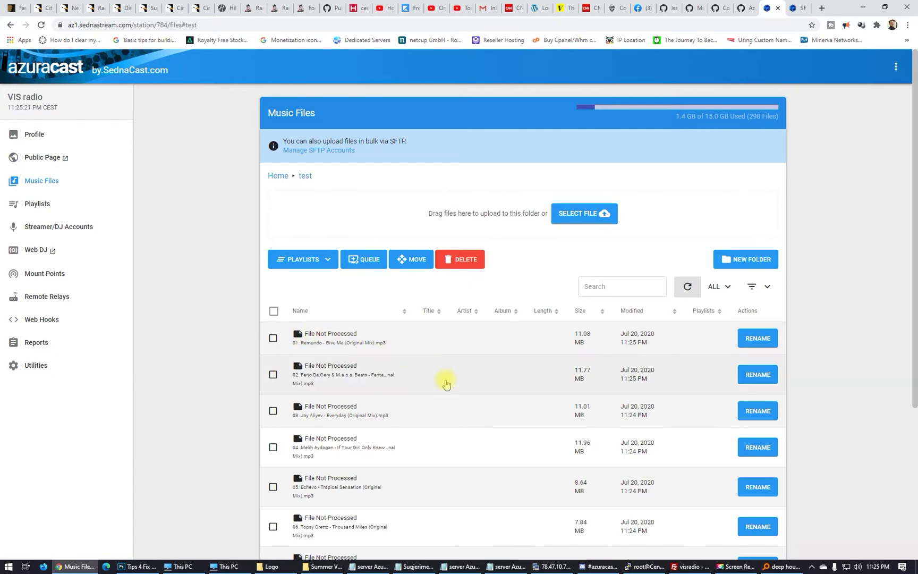
scroll(446, 385, down, 4)
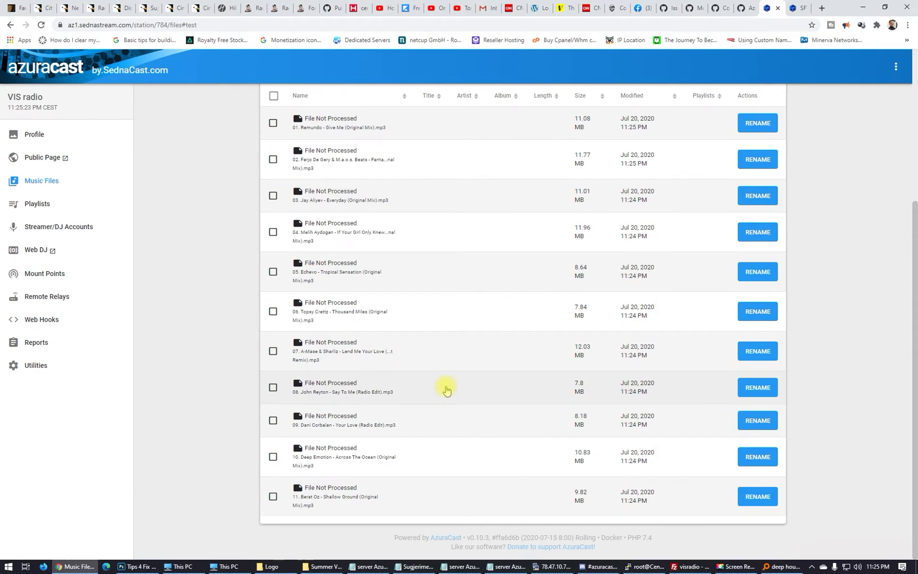
scroll(446, 389, up, 4)
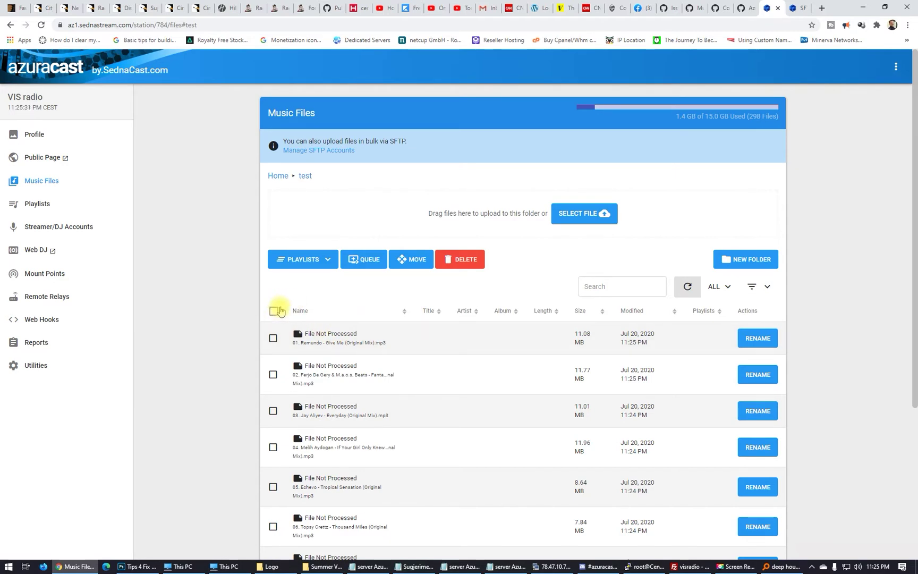
Step: Select every track in the test folder and save them to a new playlist named Deep House
click(330, 259)
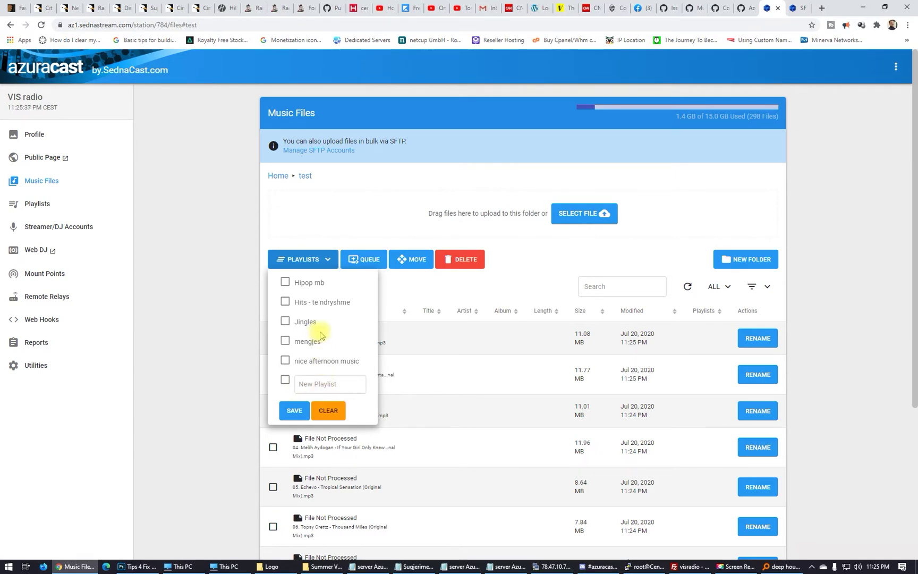
click(416, 276)
scroll(254, 425, down, 4)
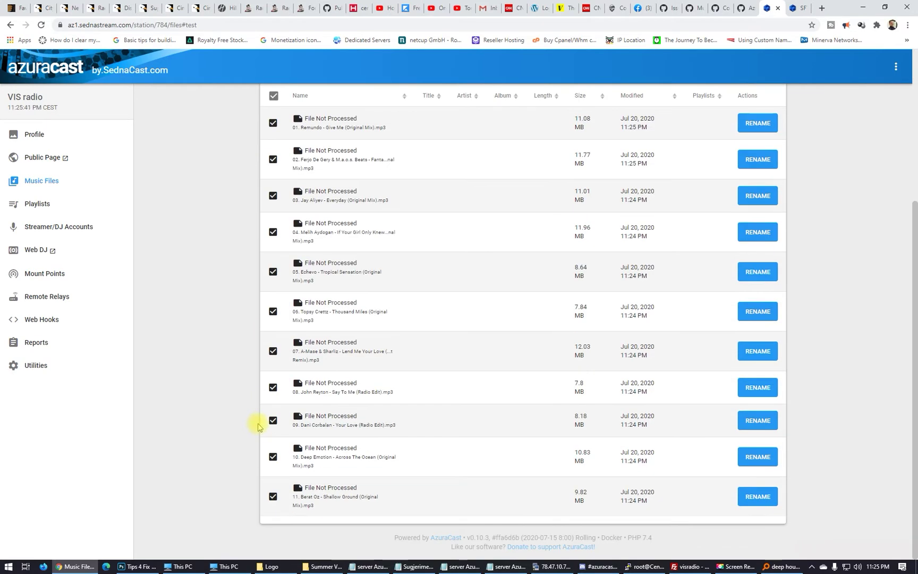
scroll(254, 420, up, 4)
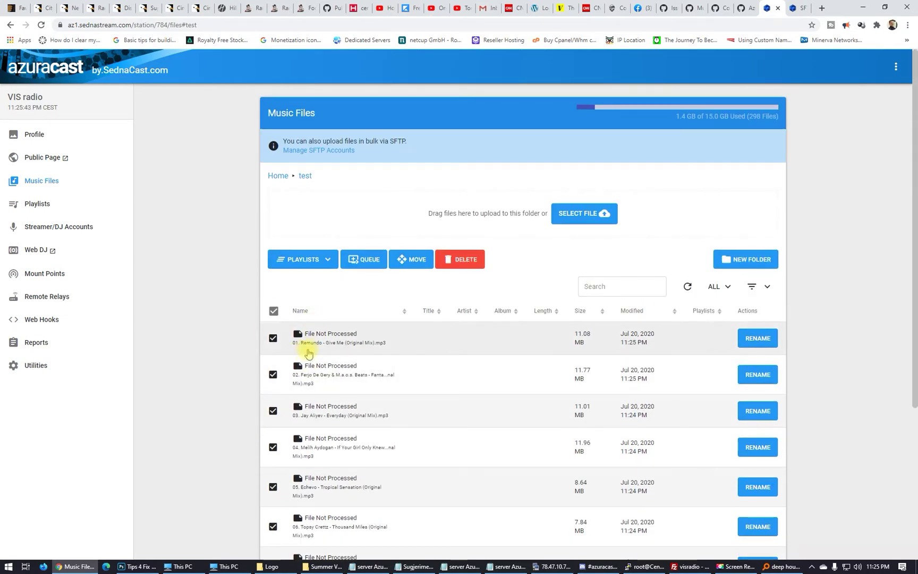
click(332, 260)
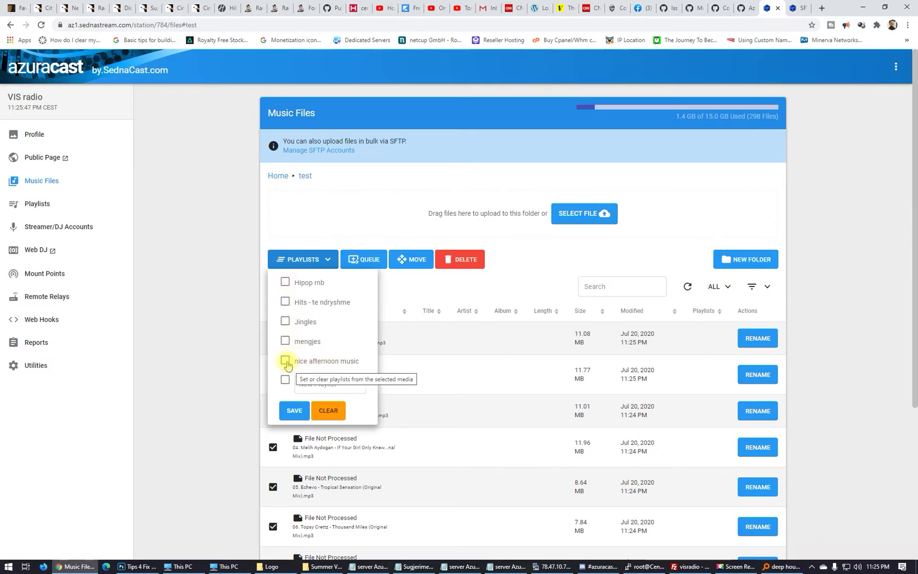
click(290, 418)
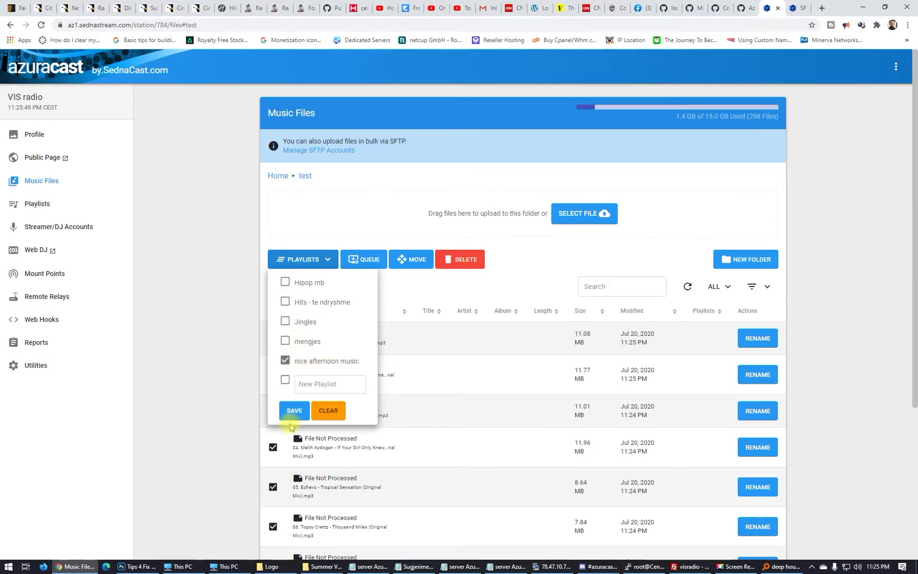
click(285, 361)
click(287, 381)
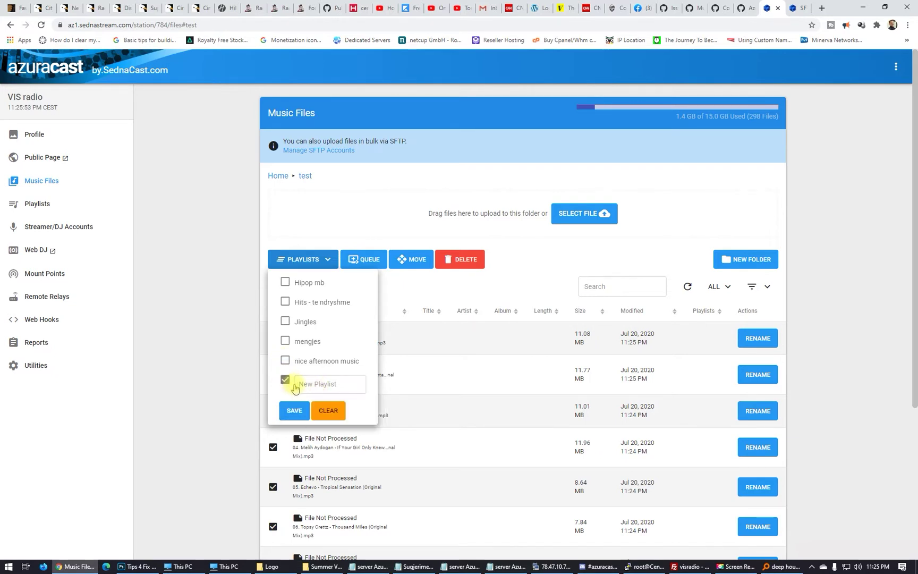
click(329, 386)
text(D)
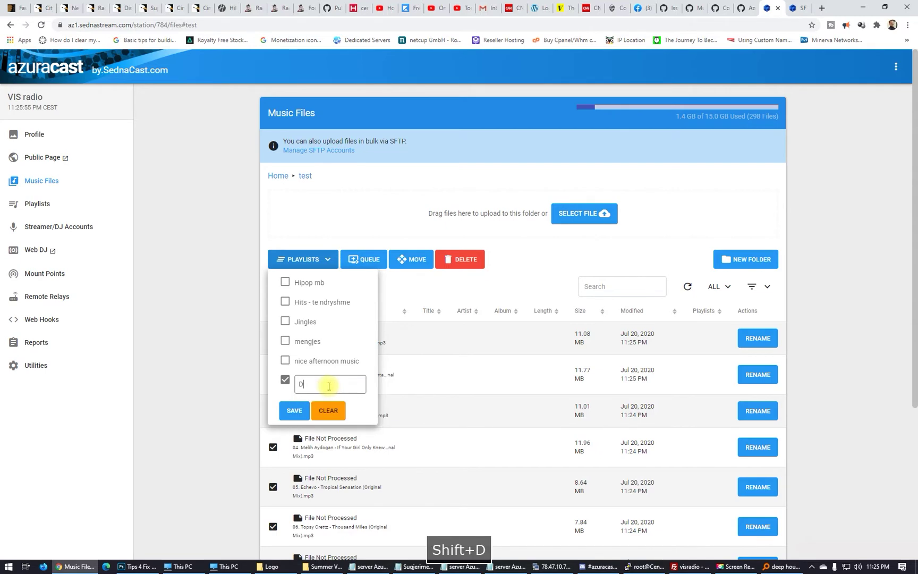
text(eep House)
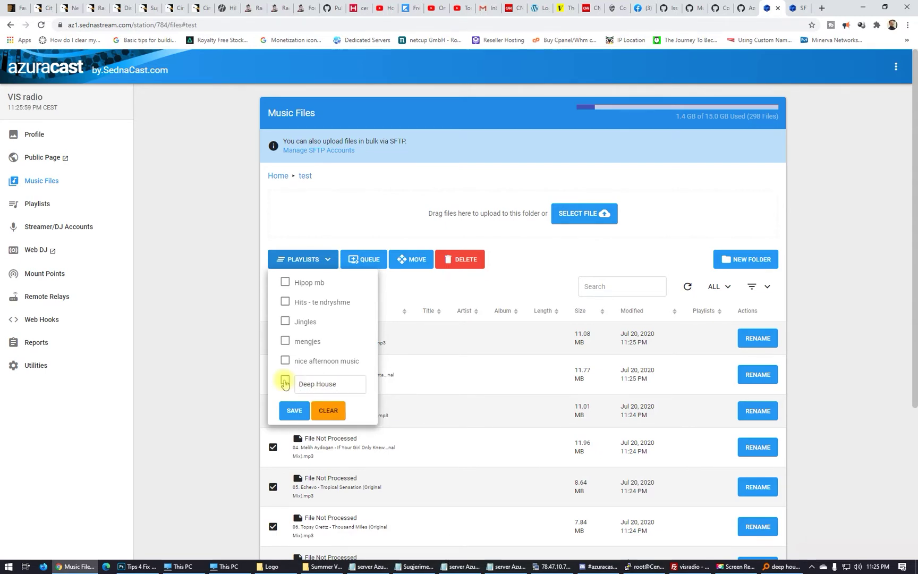
click(295, 411)
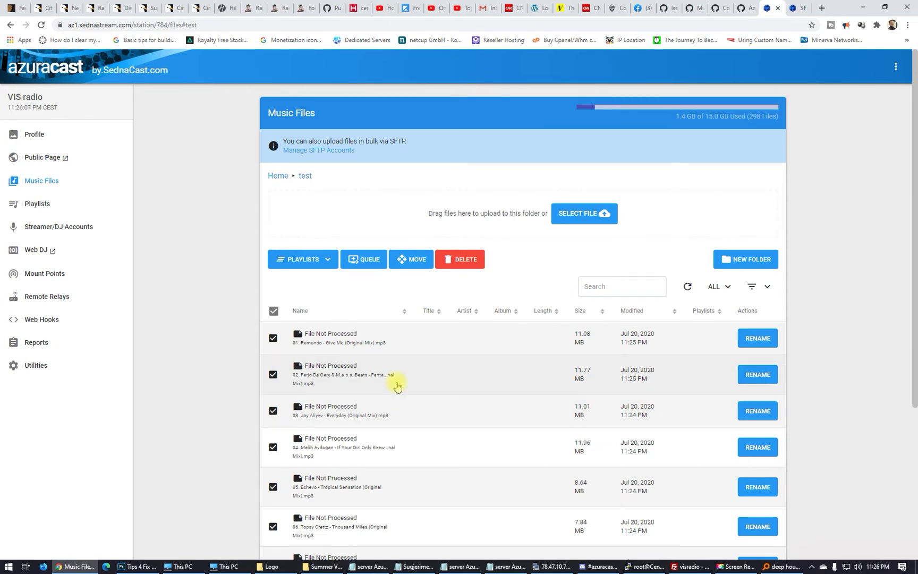
Step: Refresh the test folder until tracks show processed titles, artists, album and length
click(687, 287)
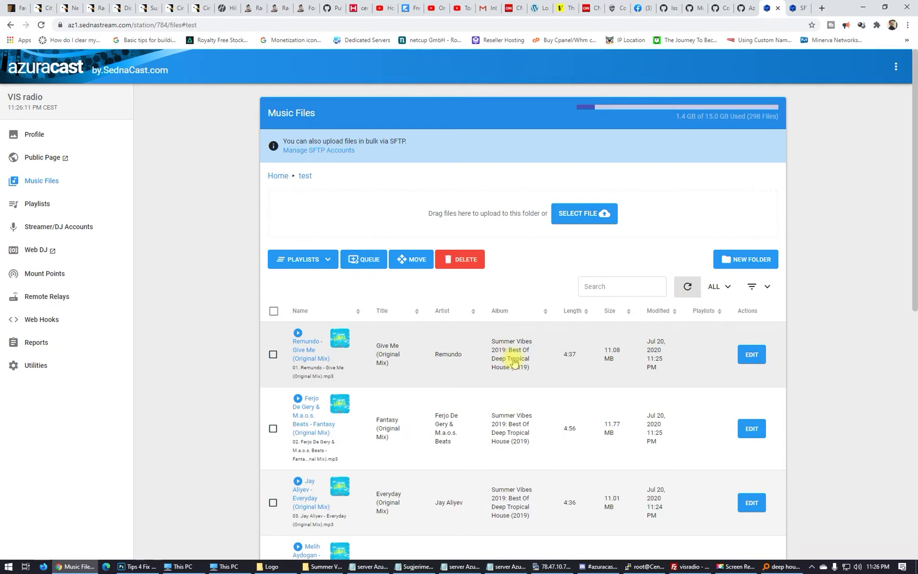
scroll(506, 373, down, 10)
scroll(504, 379, up, 8)
scroll(670, 321, down, 5)
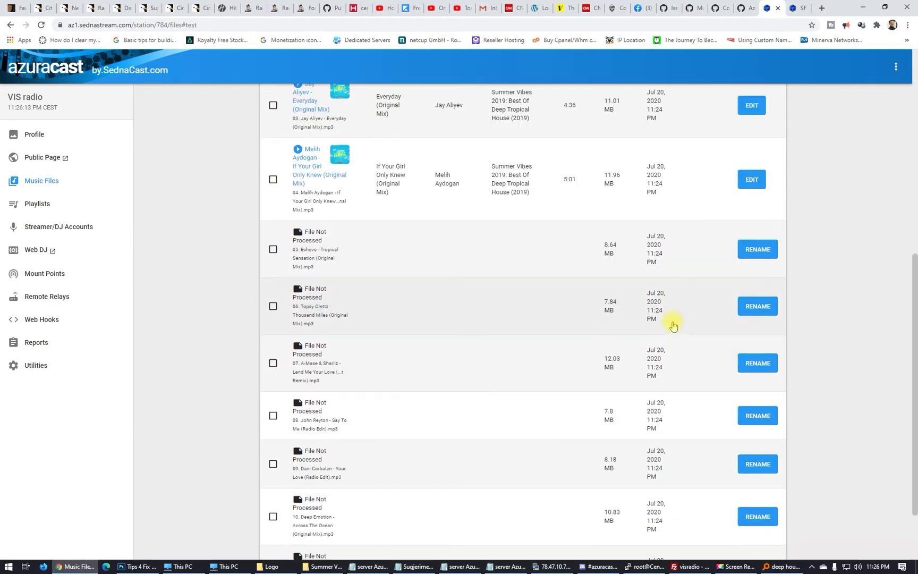
scroll(715, 180, up, 5)
scroll(698, 133, up, 3)
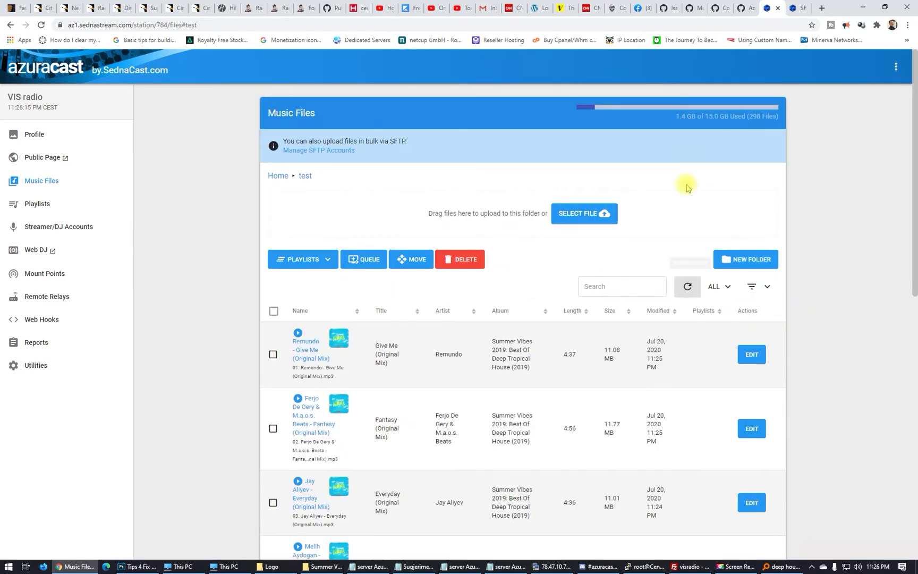
scroll(638, 328, down, 9)
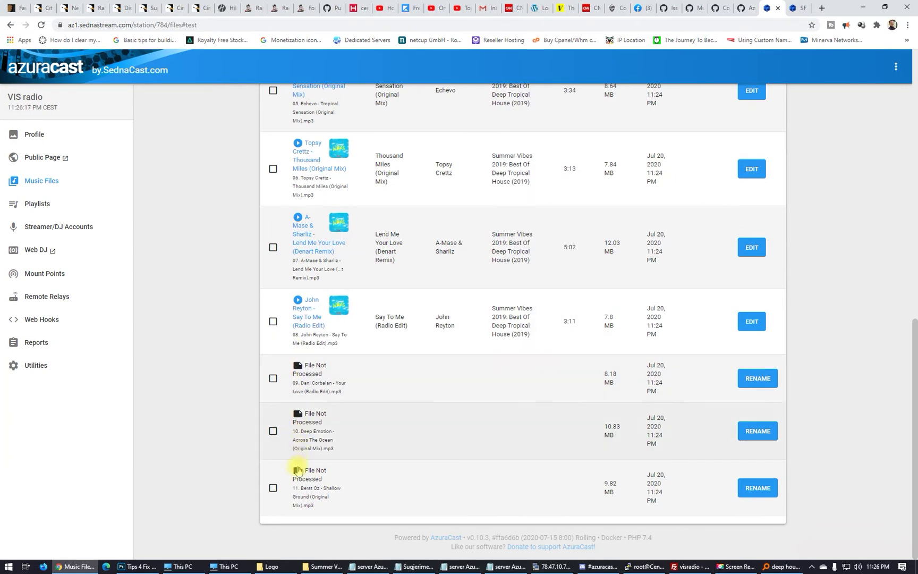
scroll(662, 189, up, 9)
click(687, 286)
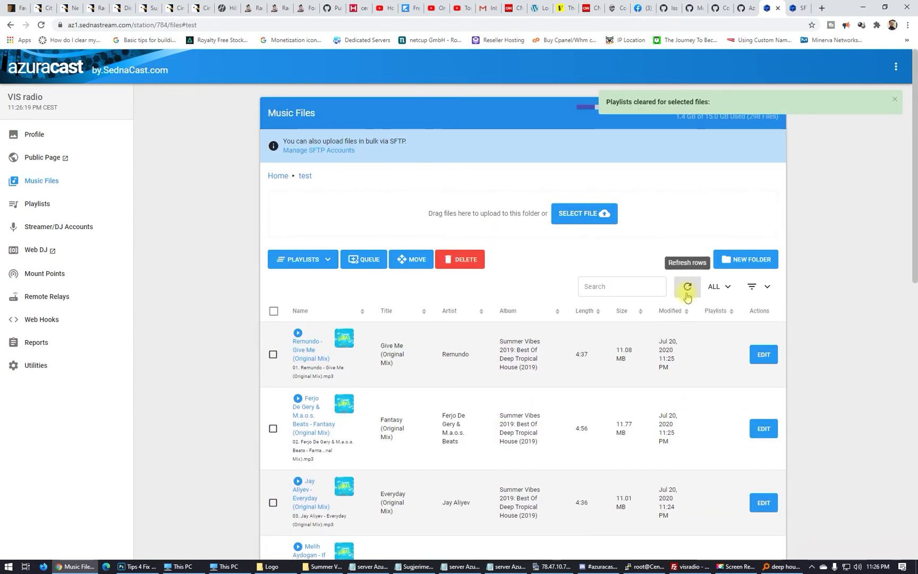
scroll(625, 303, down, 10)
scroll(628, 308, up, 10)
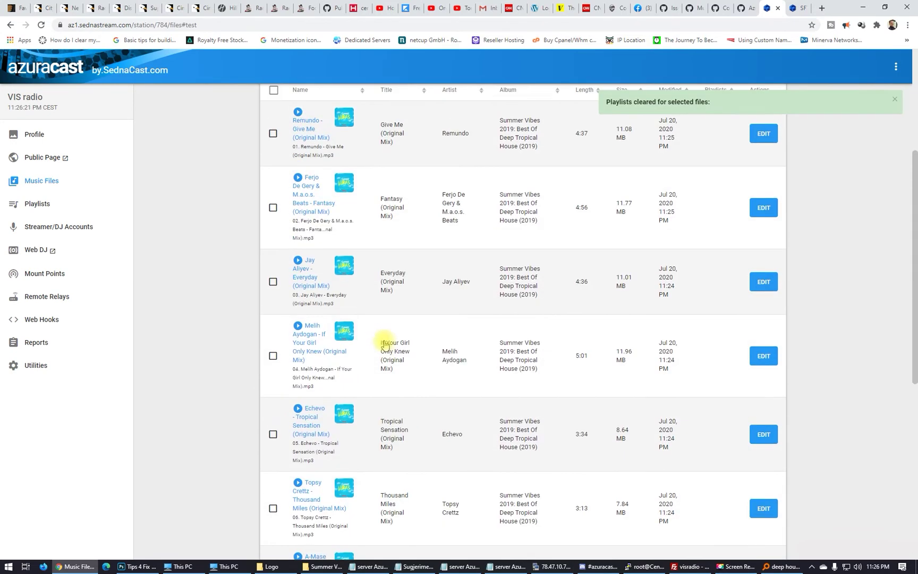
Step: Check the Playlists dropdown to confirm no playlist is assigned to the tracks
click(329, 256)
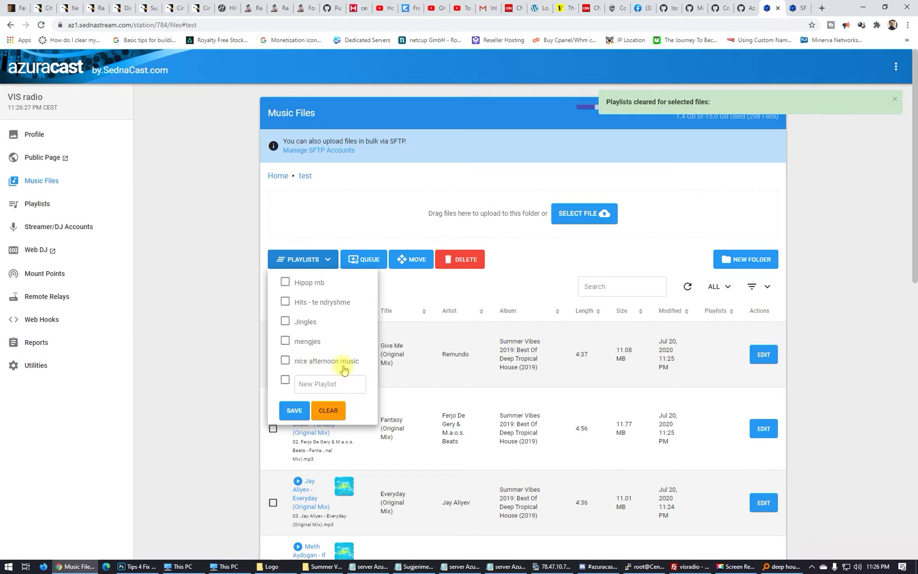
click(324, 263)
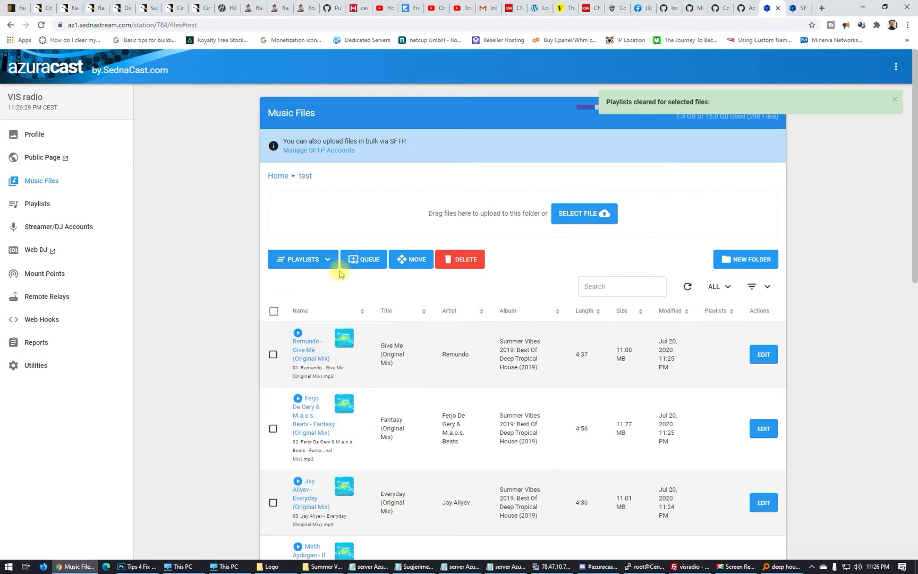
click(295, 260)
Step: Return to the top-level music folder, toggling the playlist assignment options
click(287, 260)
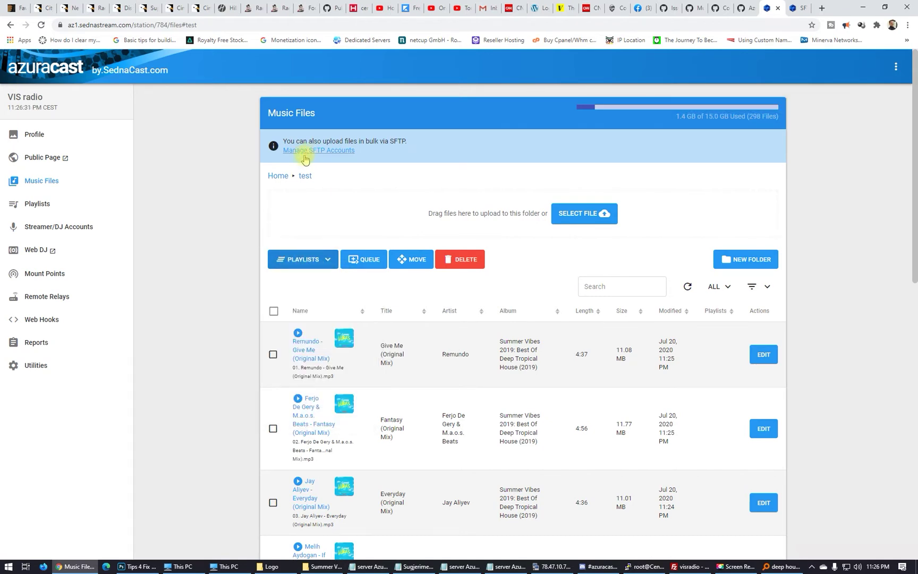
click(275, 178)
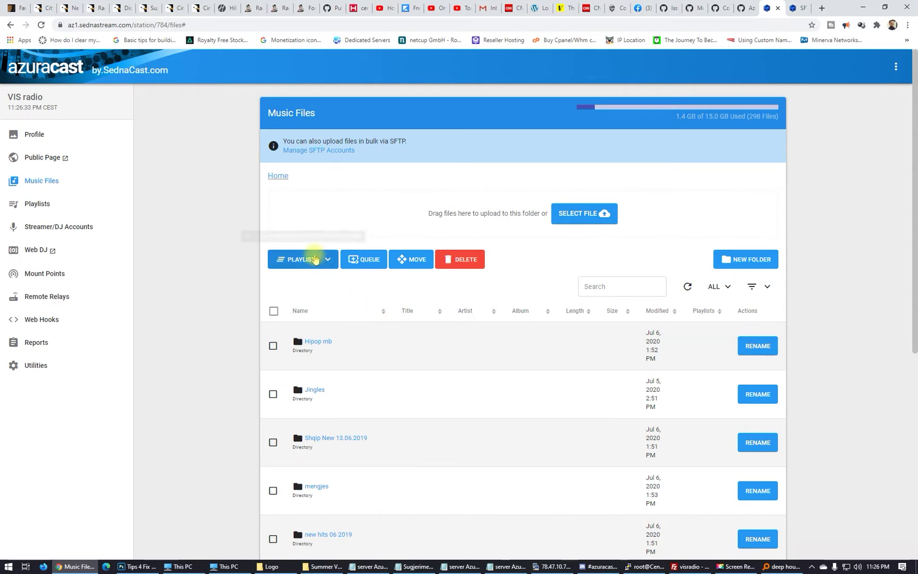
click(315, 259)
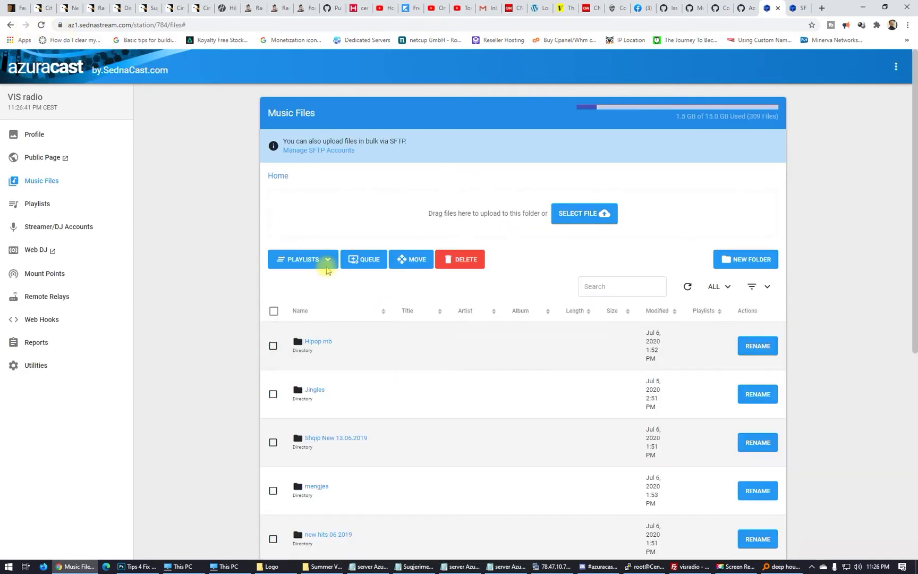
click(306, 258)
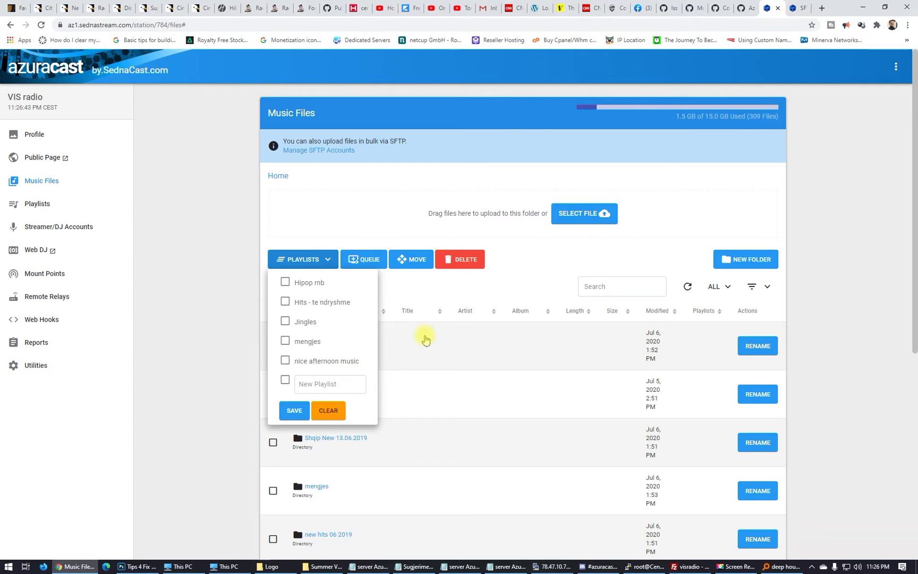
click(554, 257)
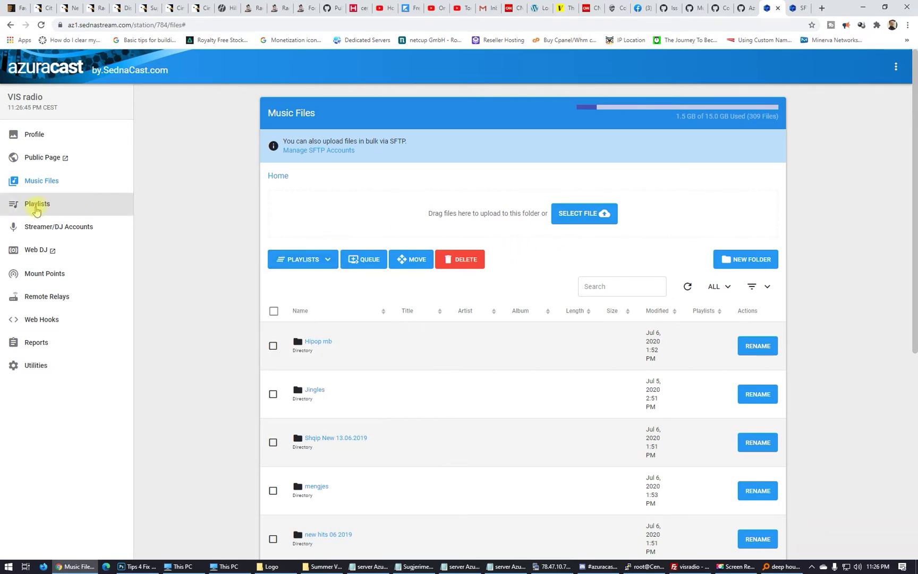
Step: Visit the Playlists page, then reopen the test folder's playlist assignment options
click(36, 207)
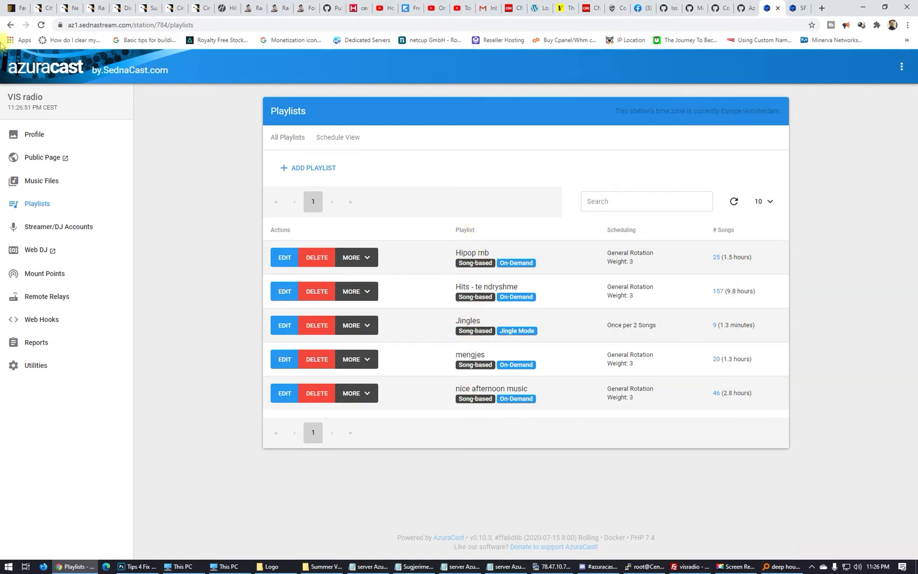
click(11, 25)
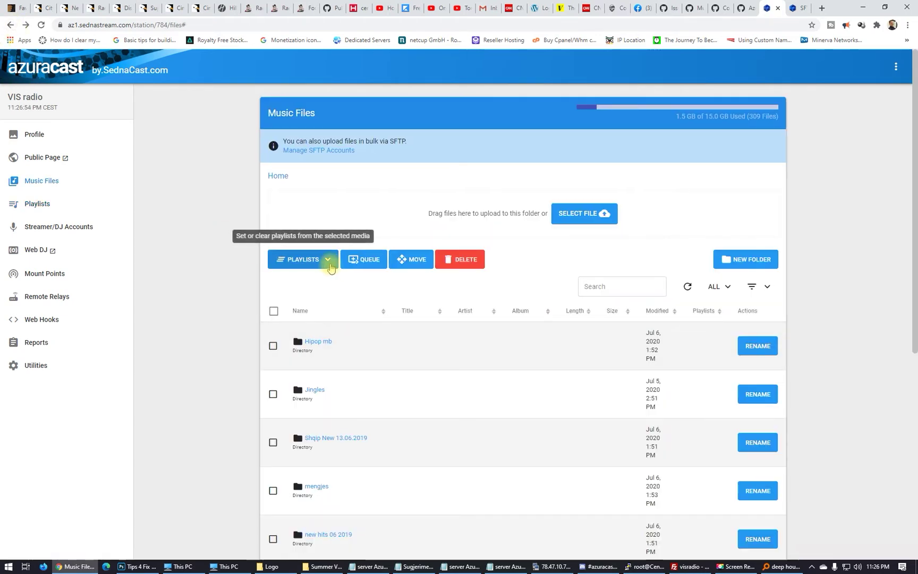
scroll(375, 381, down, 5)
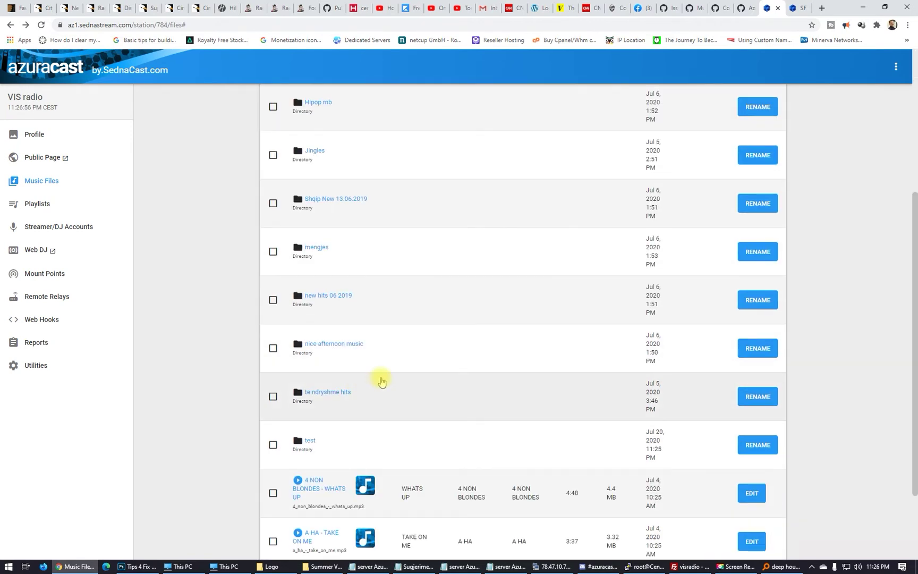
click(329, 434)
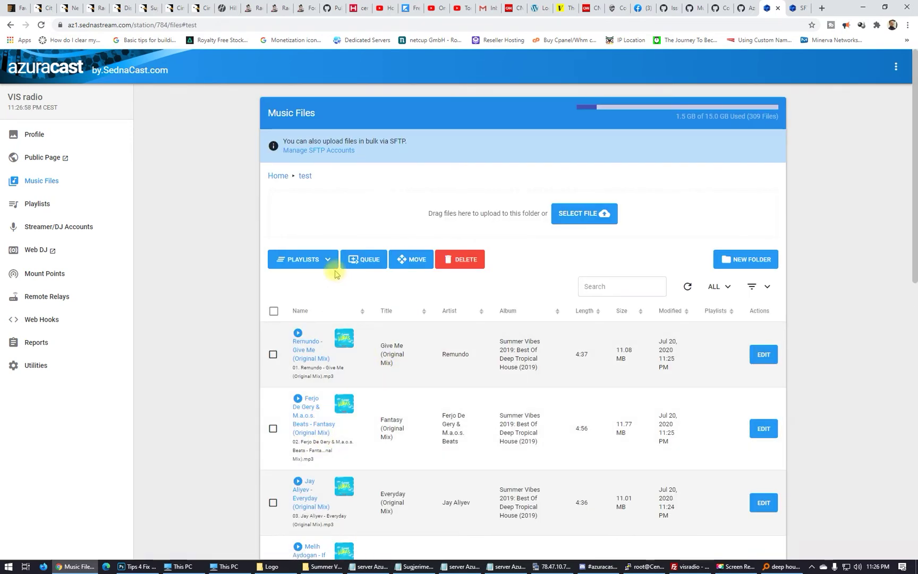
click(326, 263)
Step: Create a new playlist named Deep House and assign it to the files
click(330, 383)
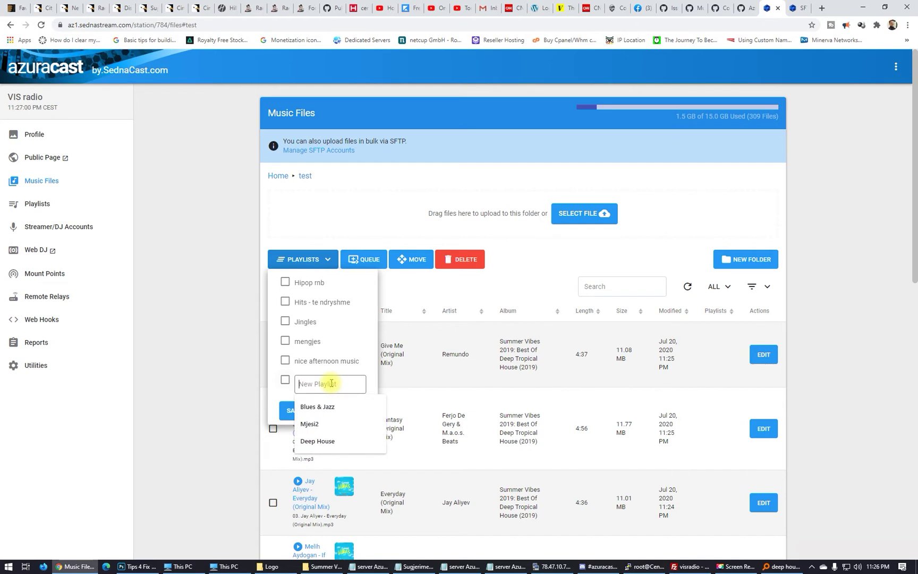
text(d)
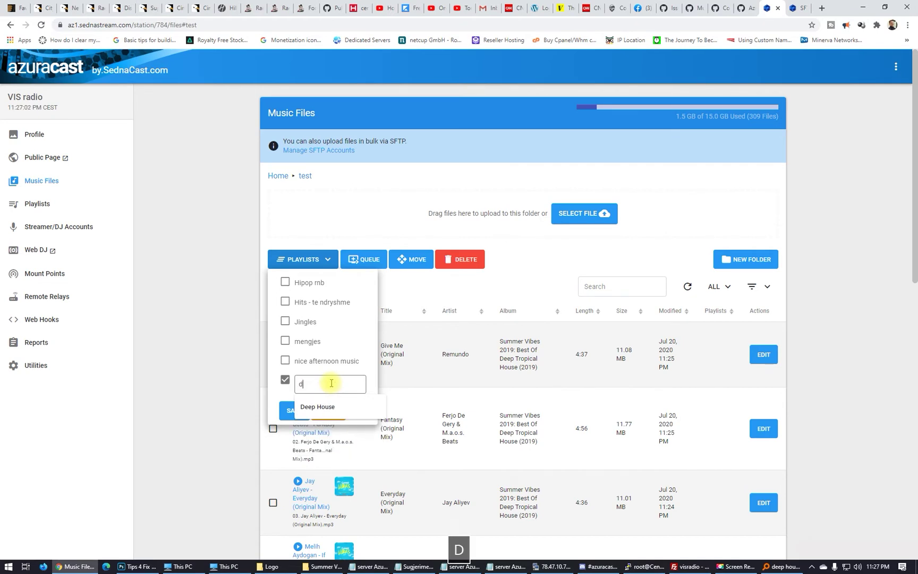
key(BackSpace)
text(d)
click(319, 419)
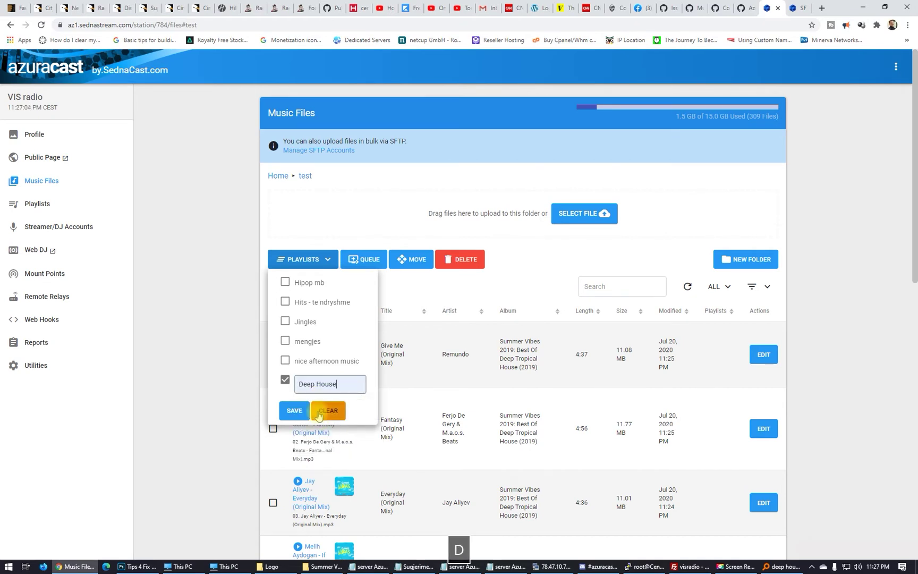
click(300, 409)
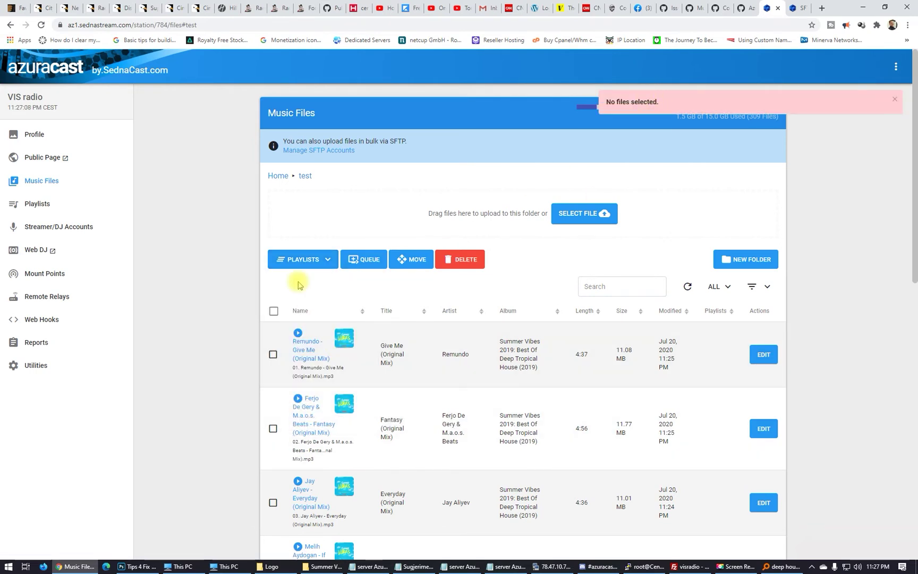
Step: Select every track in the test folder and add them all to Deep House
click(272, 312)
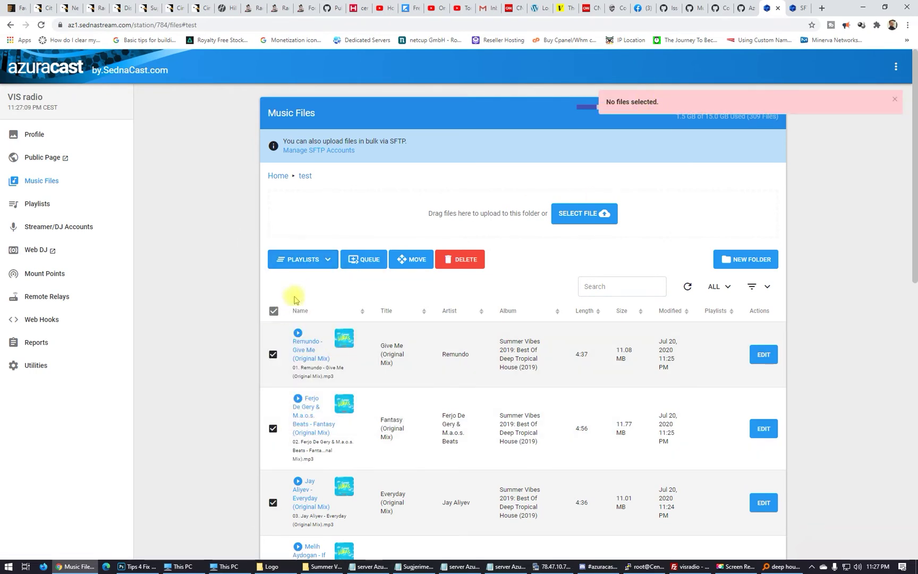
click(314, 263)
click(305, 405)
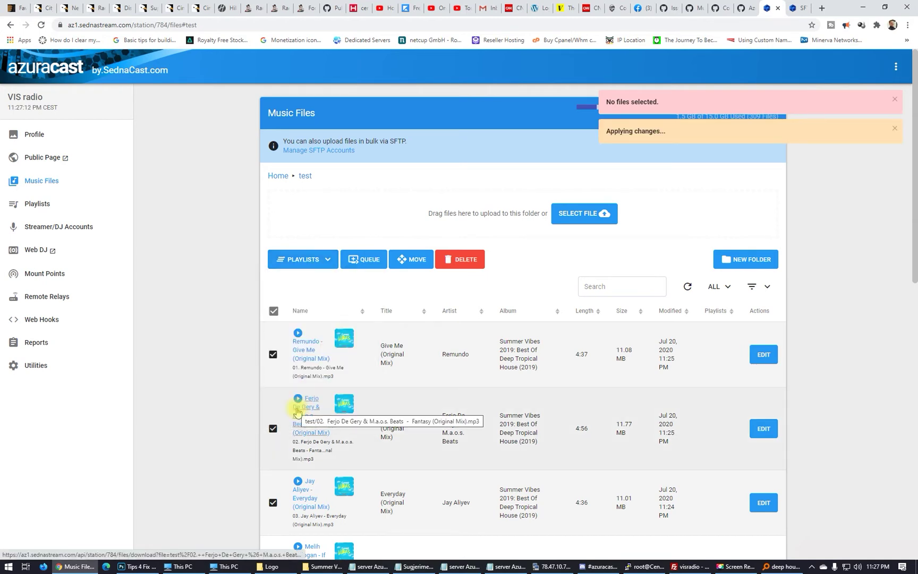
click(325, 259)
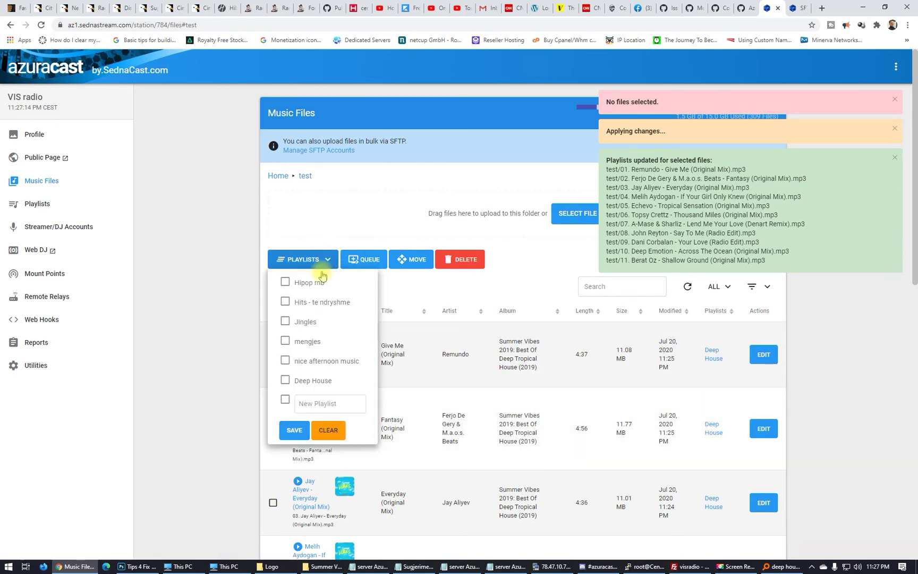
click(308, 222)
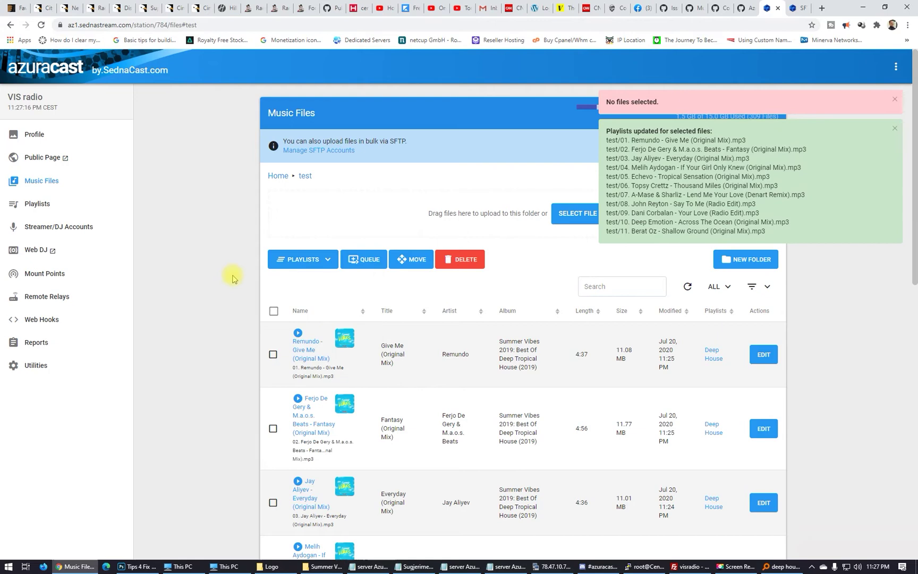
Step: Dismiss the 'No files selected' and 'Playlists updated' notices and scroll through the file list
click(894, 100)
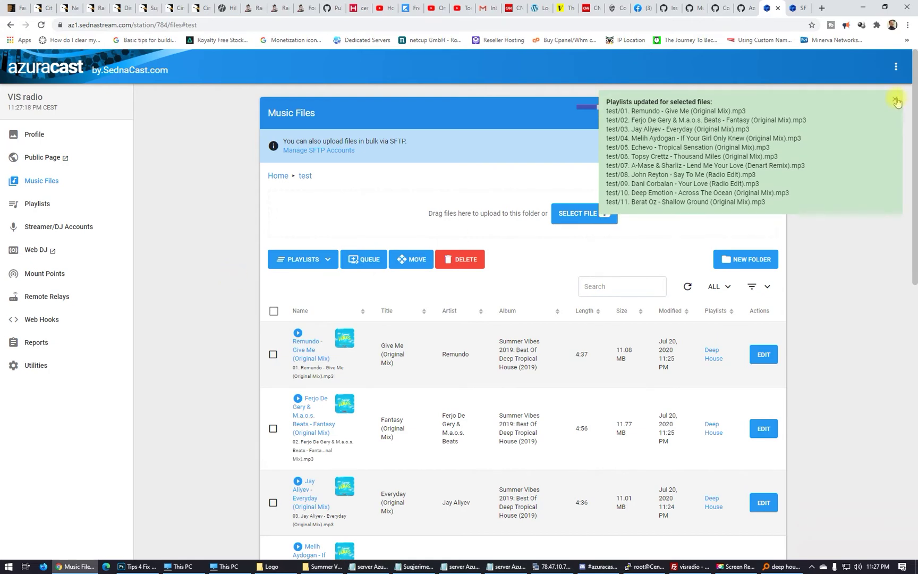
click(896, 101)
scroll(372, 393, down, 10)
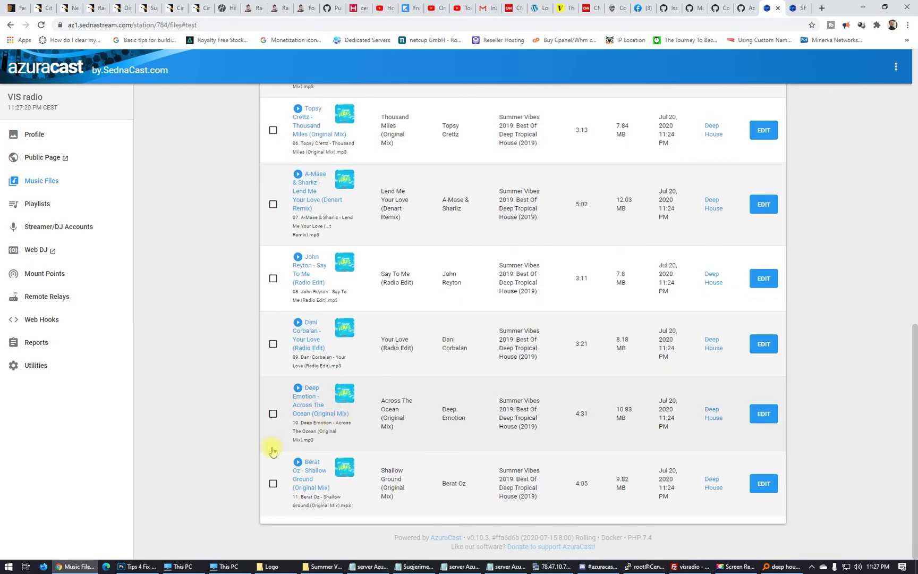
scroll(276, 449, up, 10)
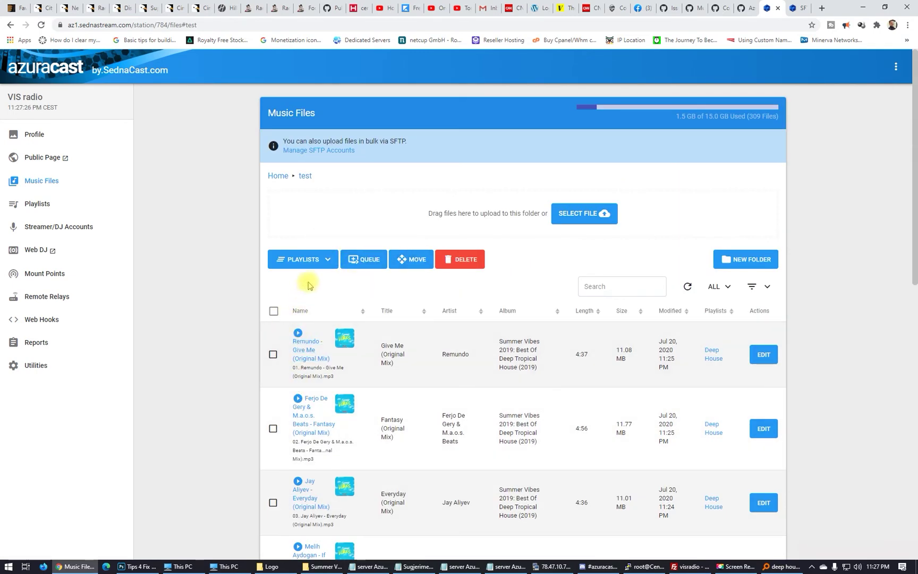
Step: Reapply Deep House to the test-folder files, reselect them all, then go to the Playlists list
click(327, 261)
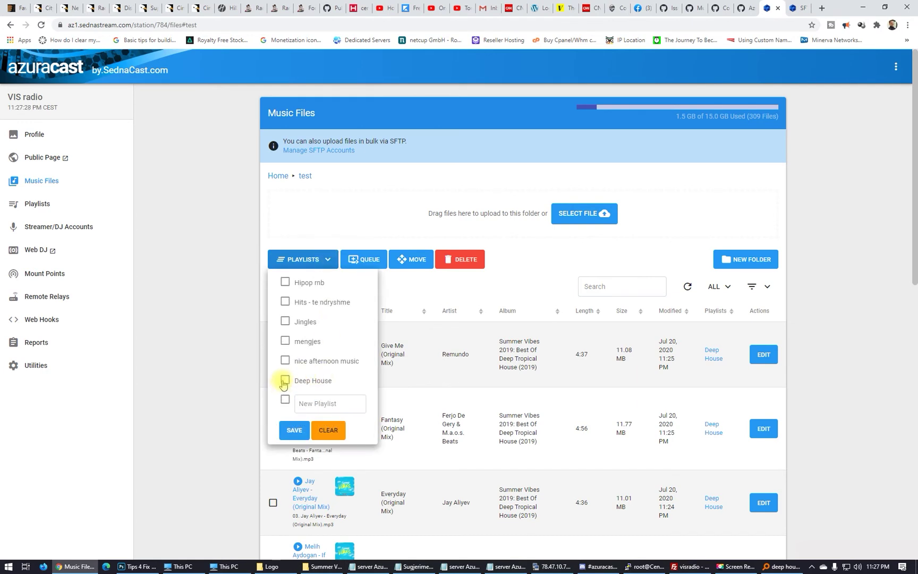
click(296, 433)
click(327, 433)
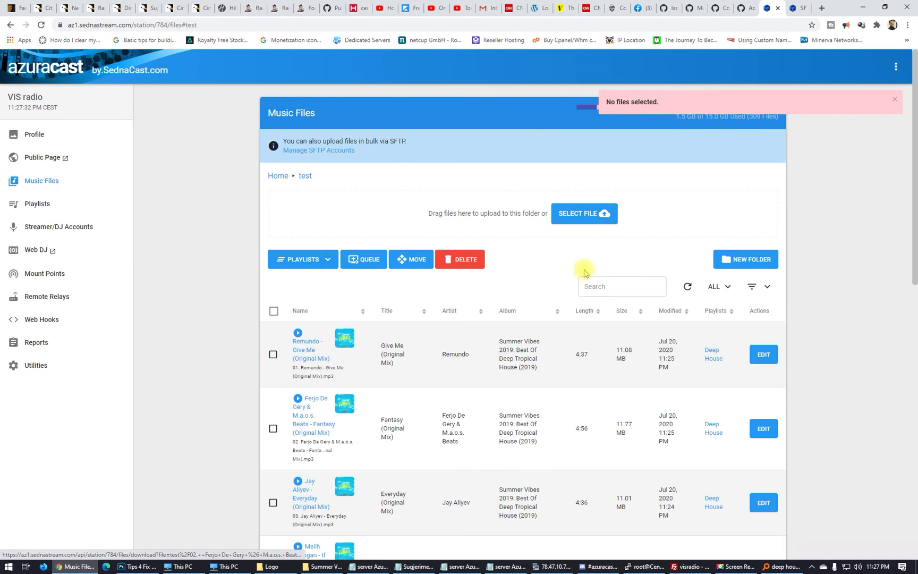
click(273, 310)
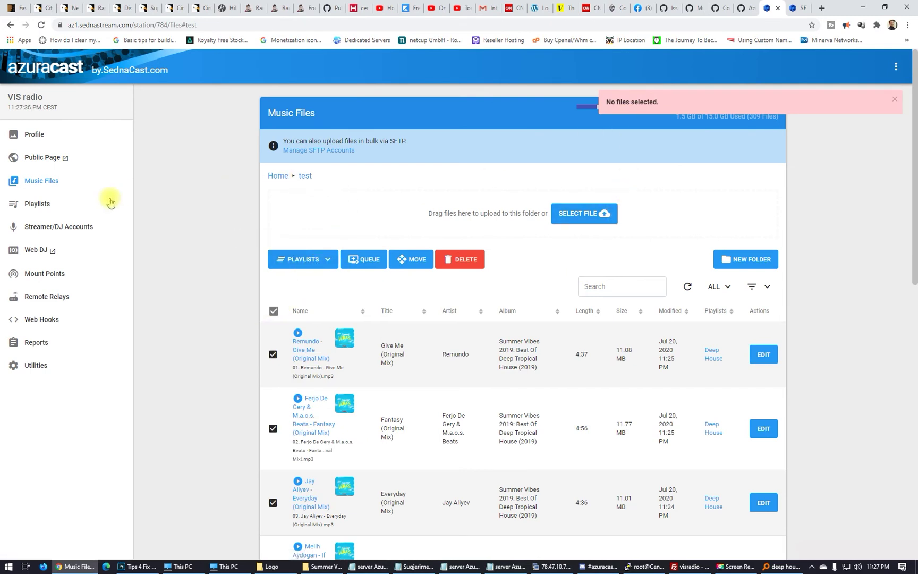
click(57, 201)
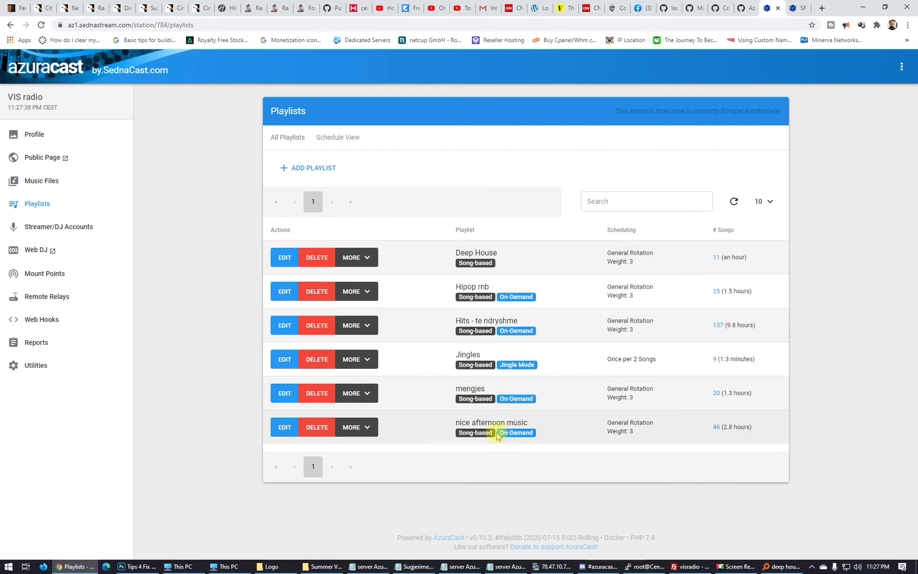
Step: Inspect the Deep House playlist's Edit settings and More menu, closing them without changes
click(285, 258)
click(593, 439)
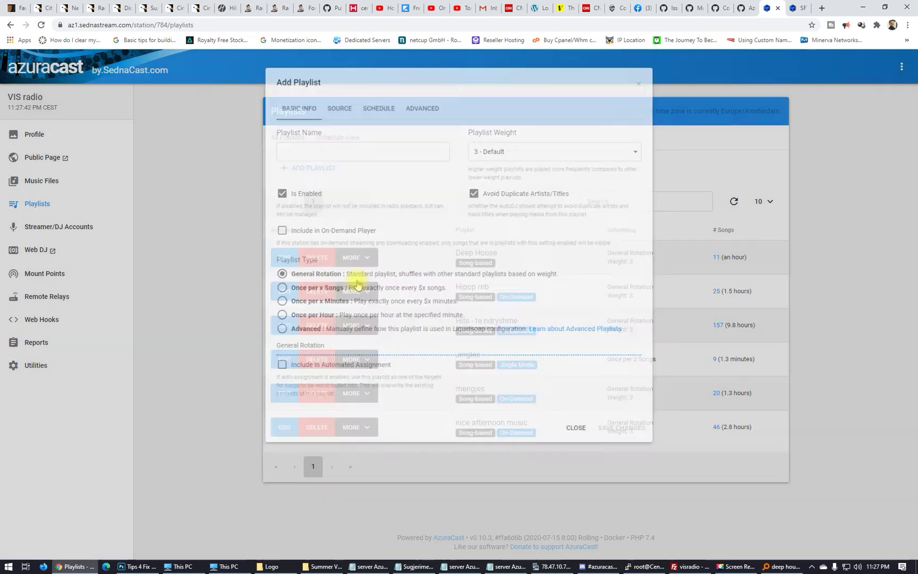
click(369, 258)
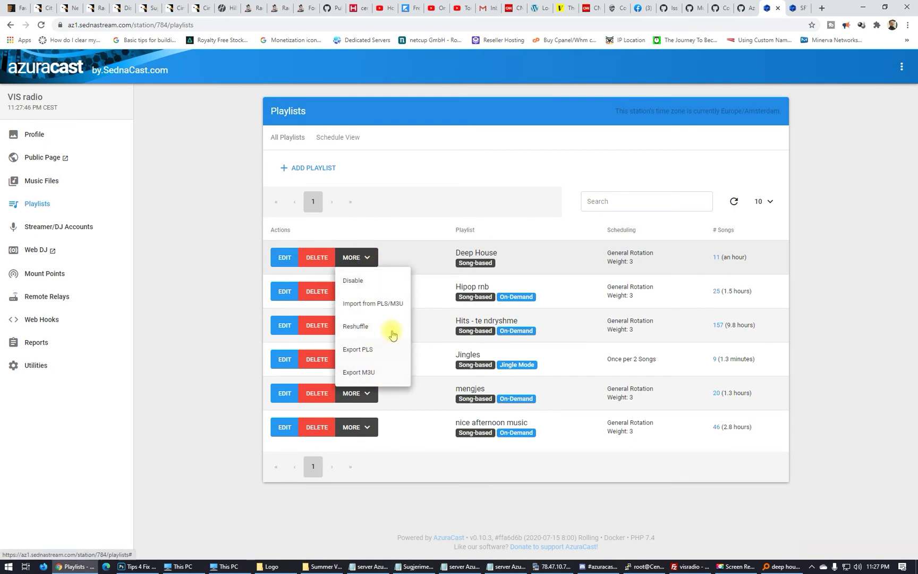
click(284, 257)
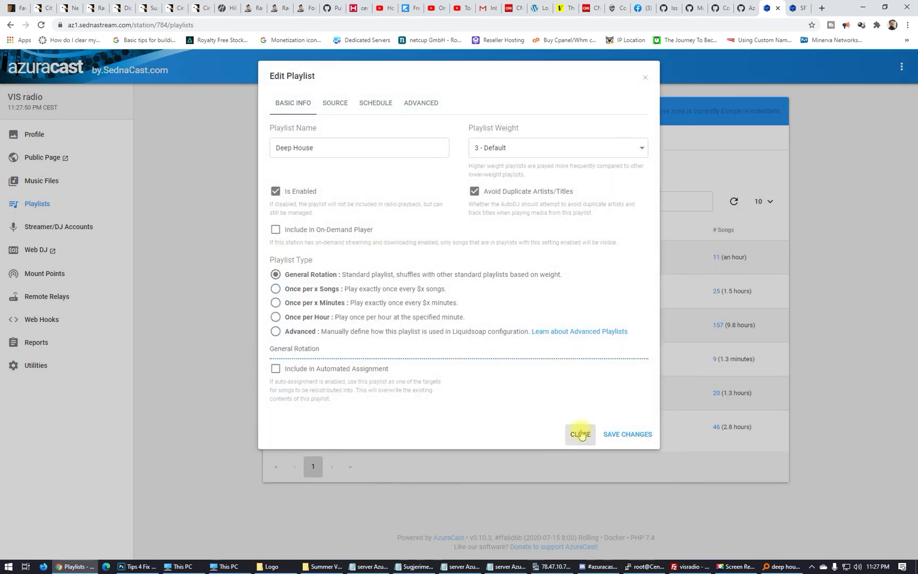
click(578, 435)
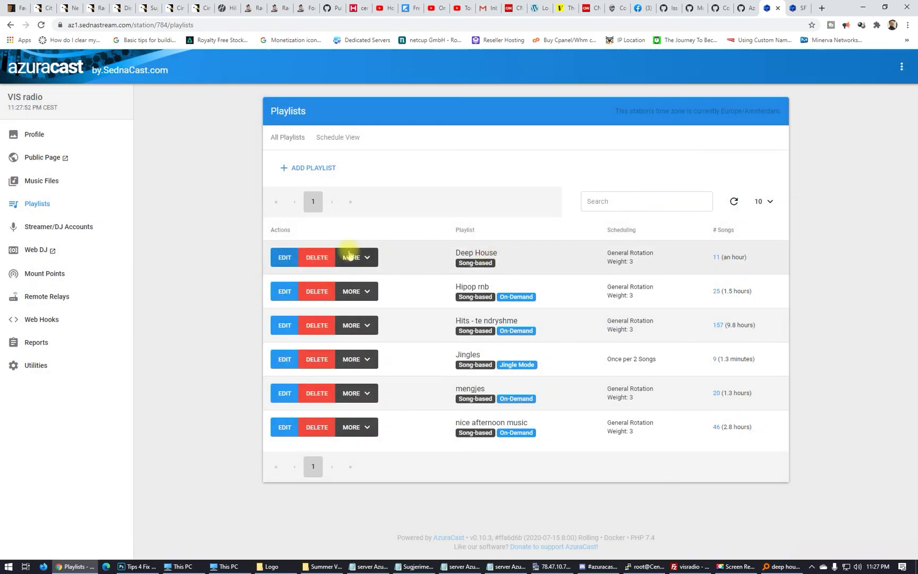
Step: Delete the Deep House playlist, confirm, and return to the Music Files library
click(320, 260)
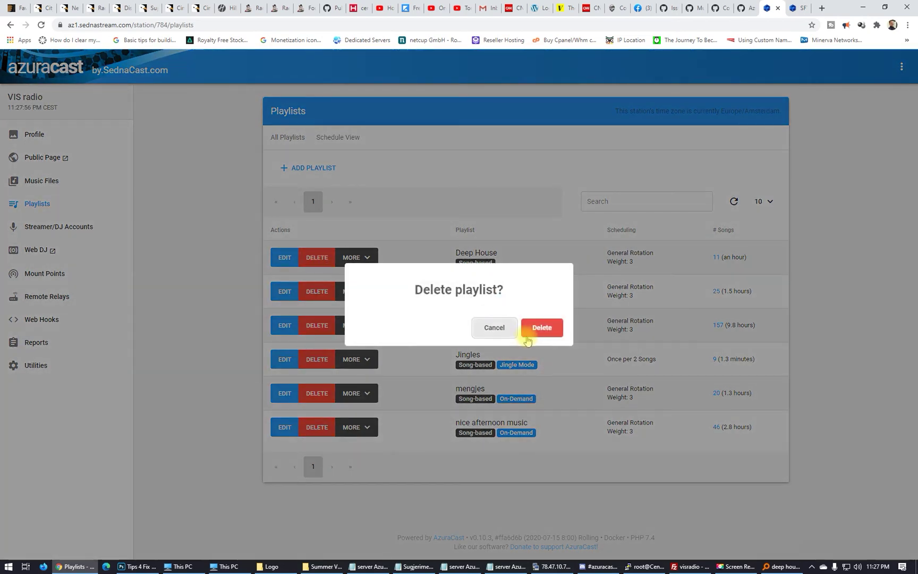
click(547, 326)
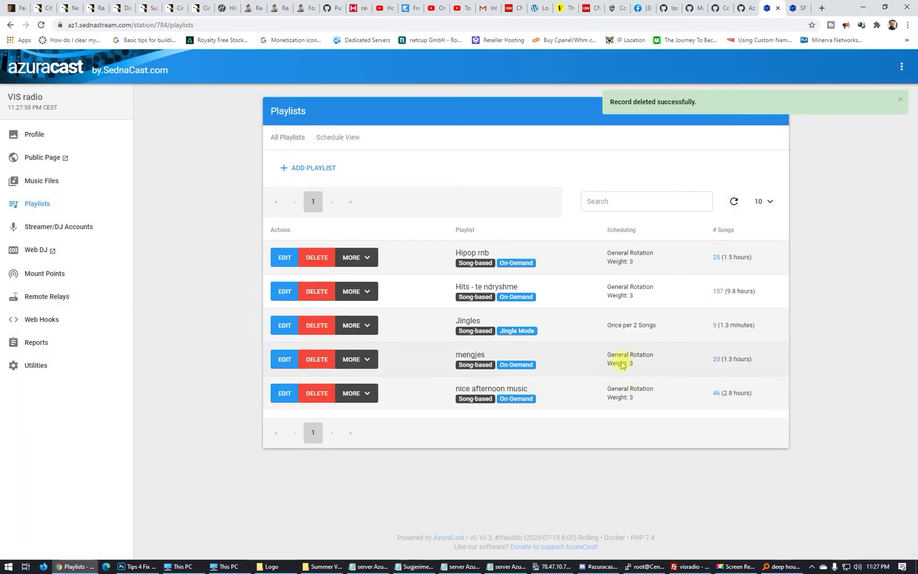
click(42, 180)
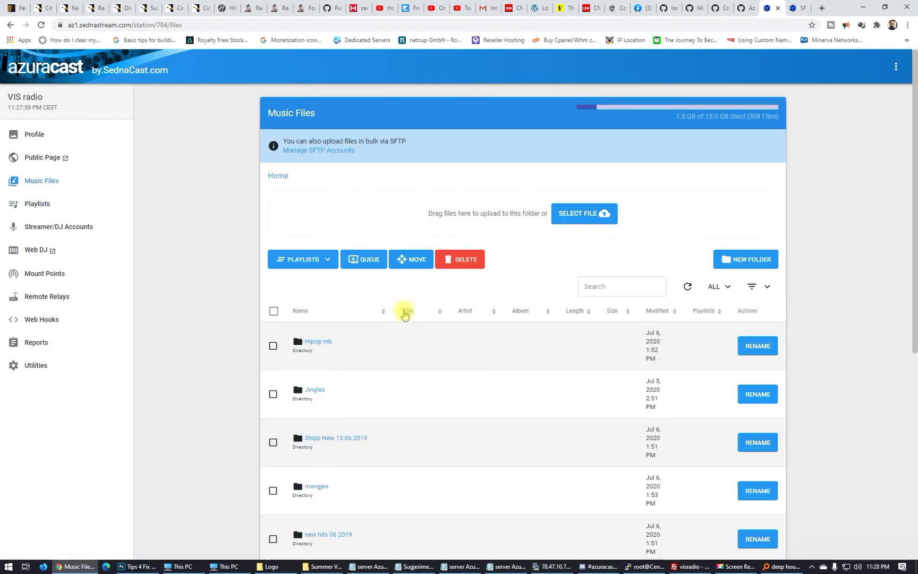
Step: Open the test folder, delete all 11 tracks, and dismiss the 'Files removed' notice
scroll(356, 365, down, 6)
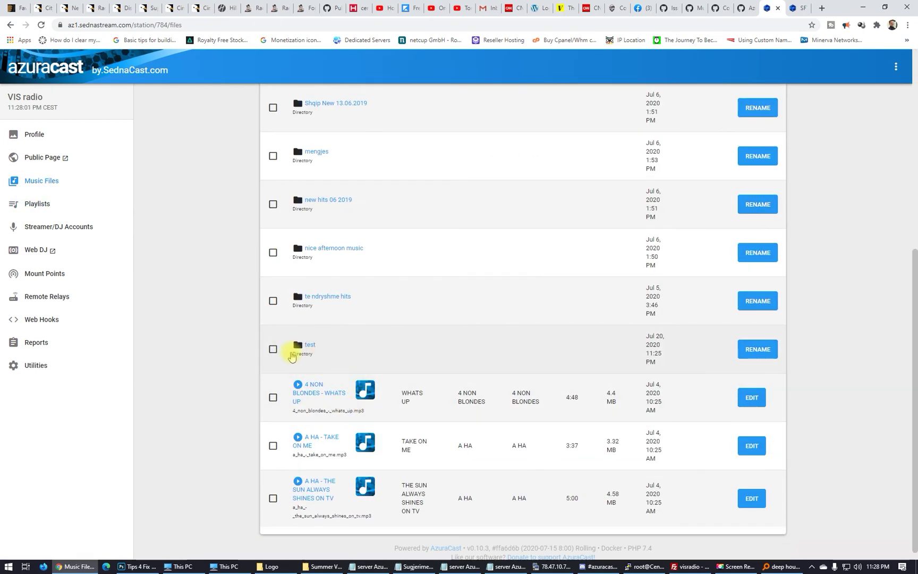
click(311, 345)
click(273, 311)
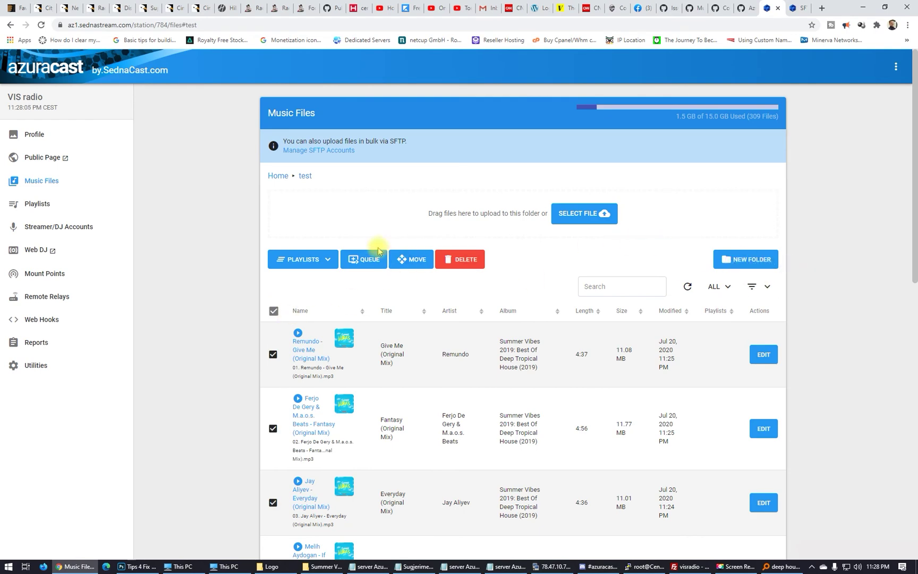
click(460, 260)
click(539, 327)
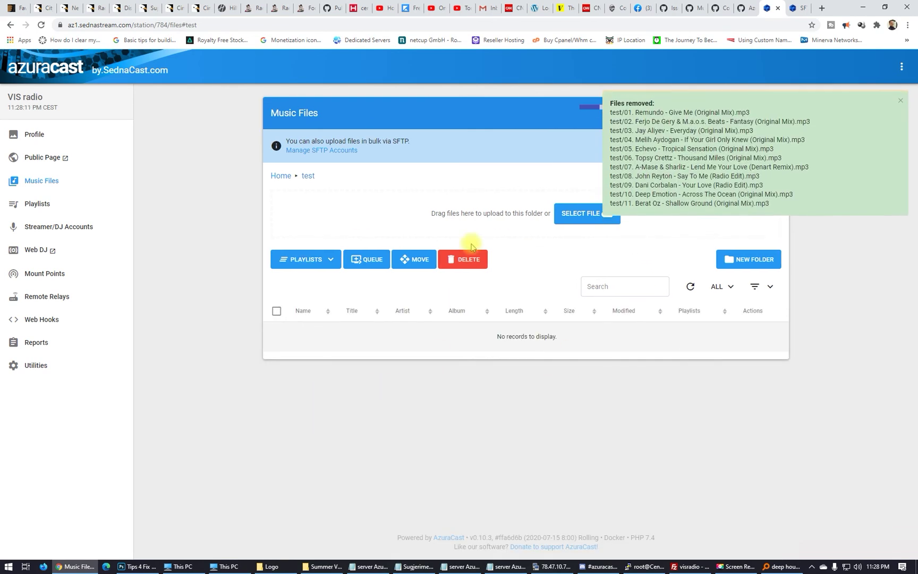
click(42, 25)
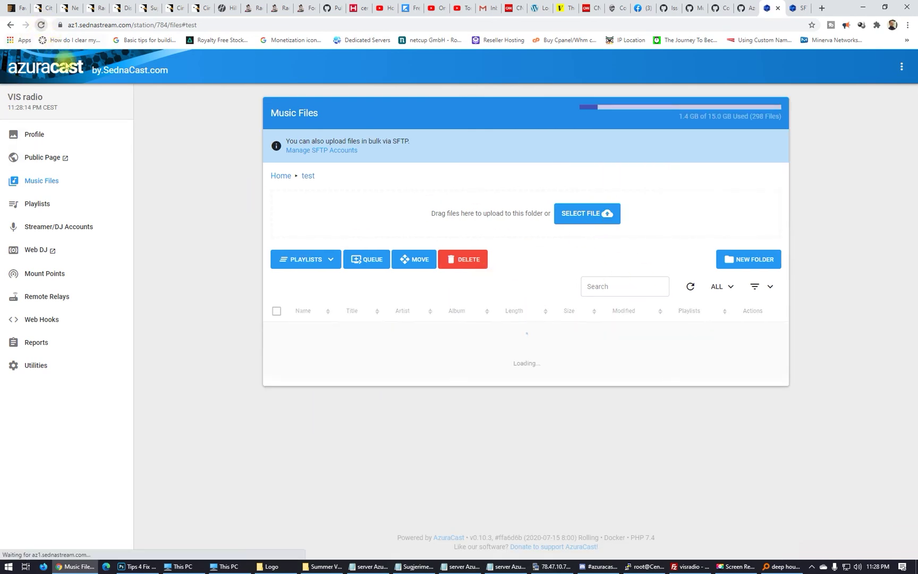
click(332, 259)
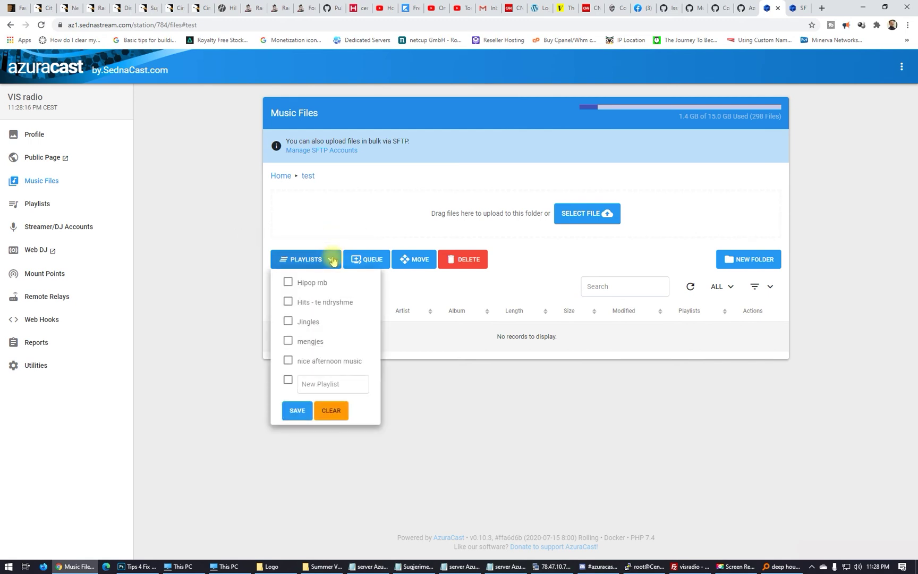
click(330, 390)
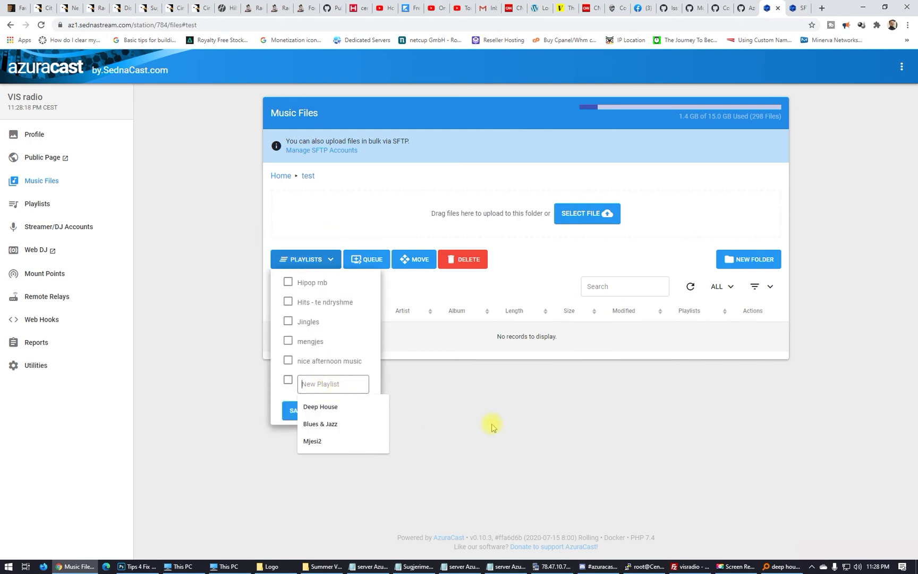
click(508, 431)
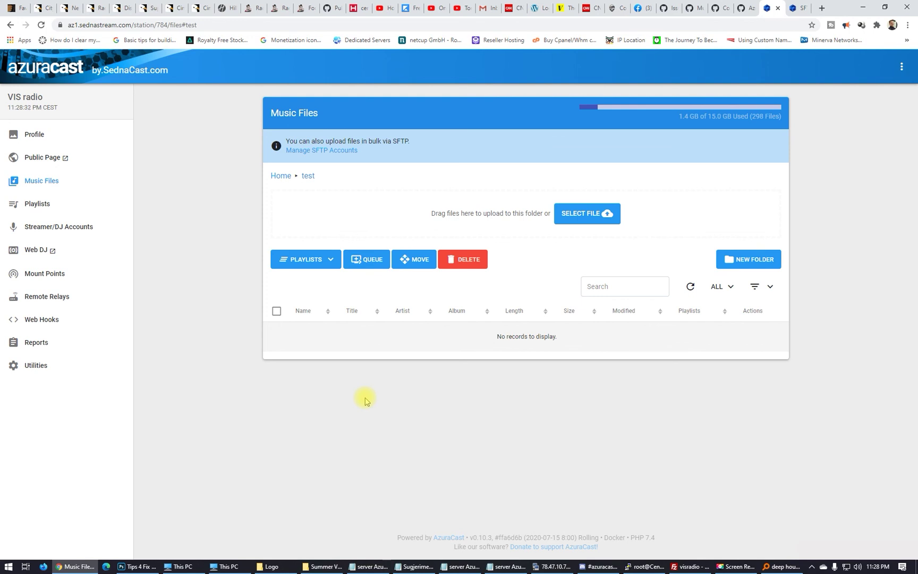
click(332, 259)
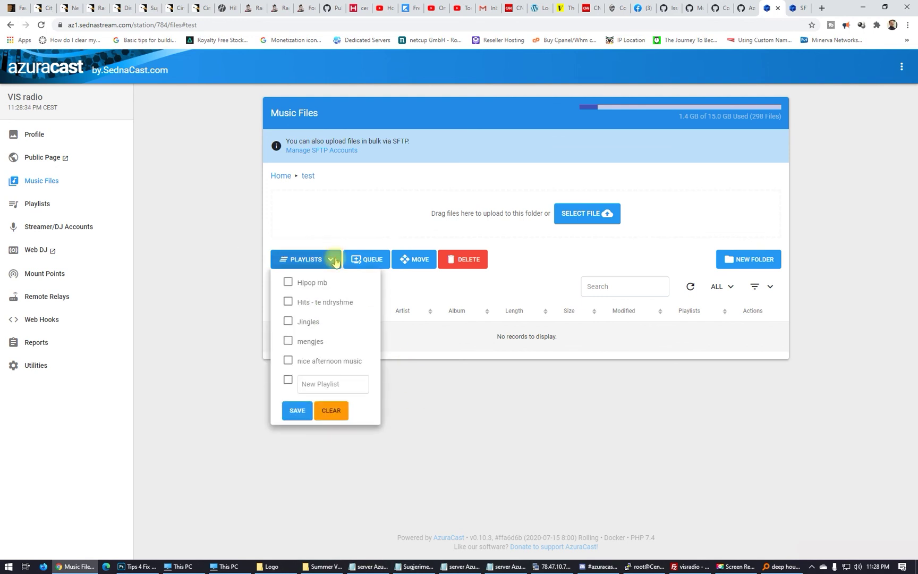
click(288, 341)
click(522, 500)
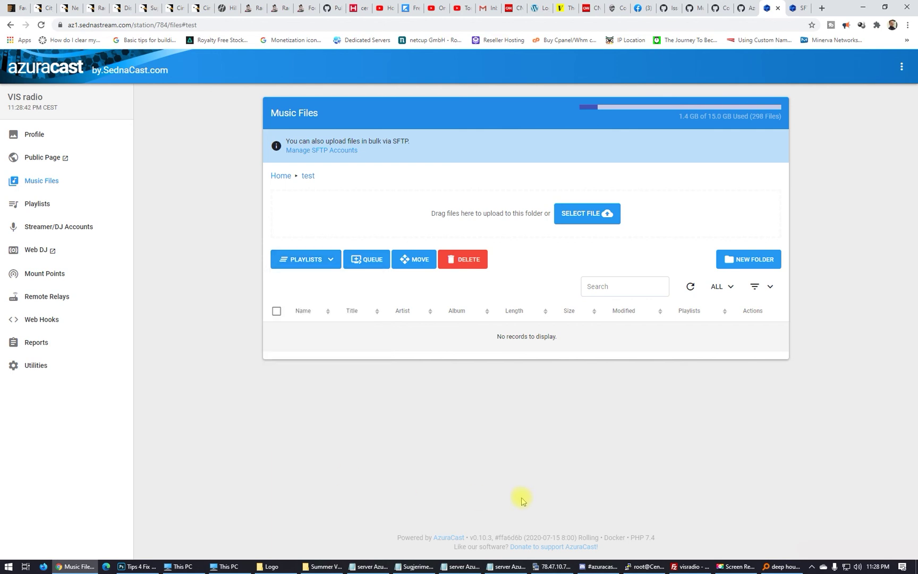